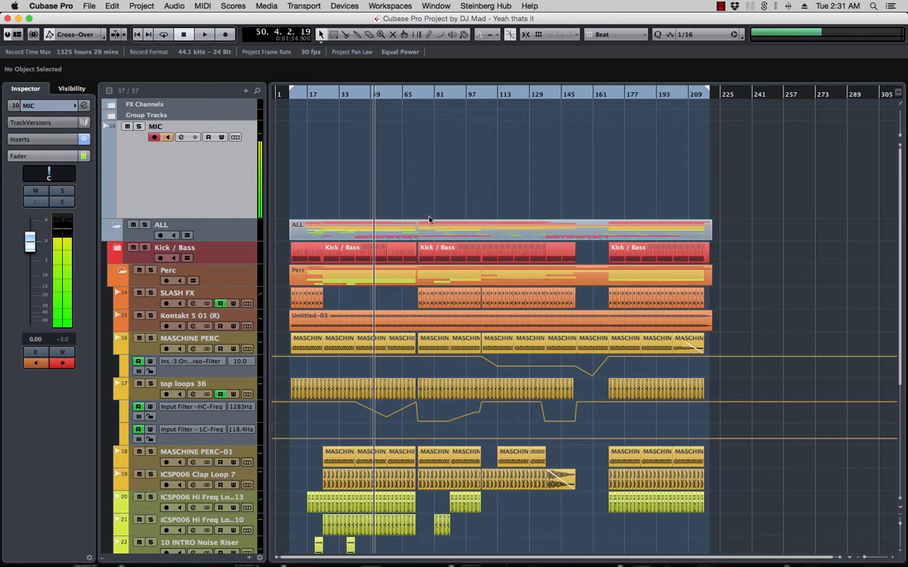
# Step: Play short excerpts of the arrangement from around bar 74 and bar 107, stopping playback after each
pyautogui.click(422, 95)
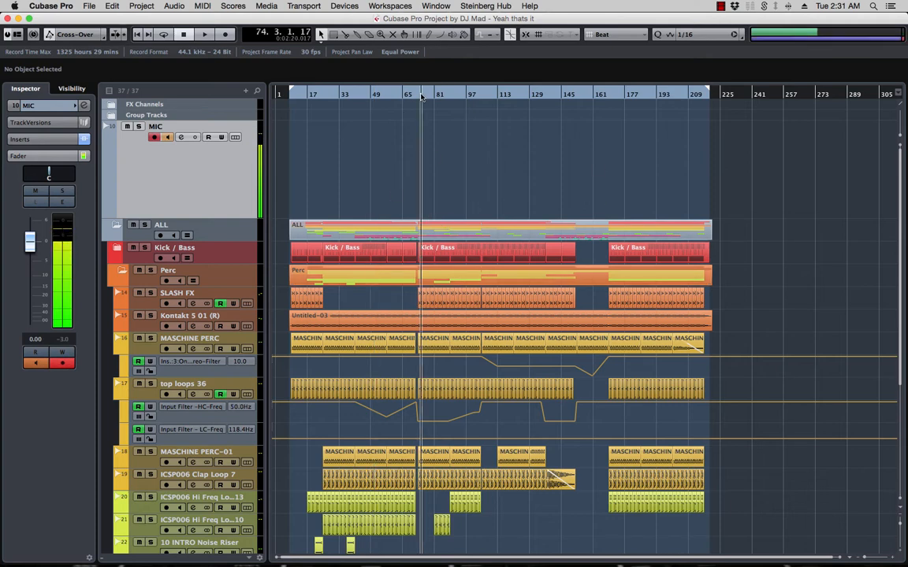
pyautogui.press('space')
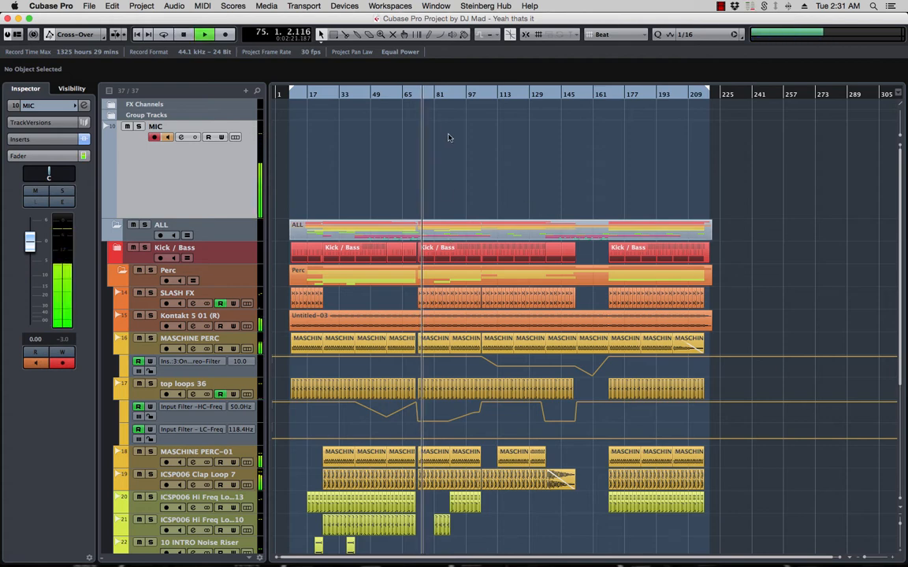
pyautogui.press('space')
pyautogui.click(486, 94)
pyautogui.press('space')
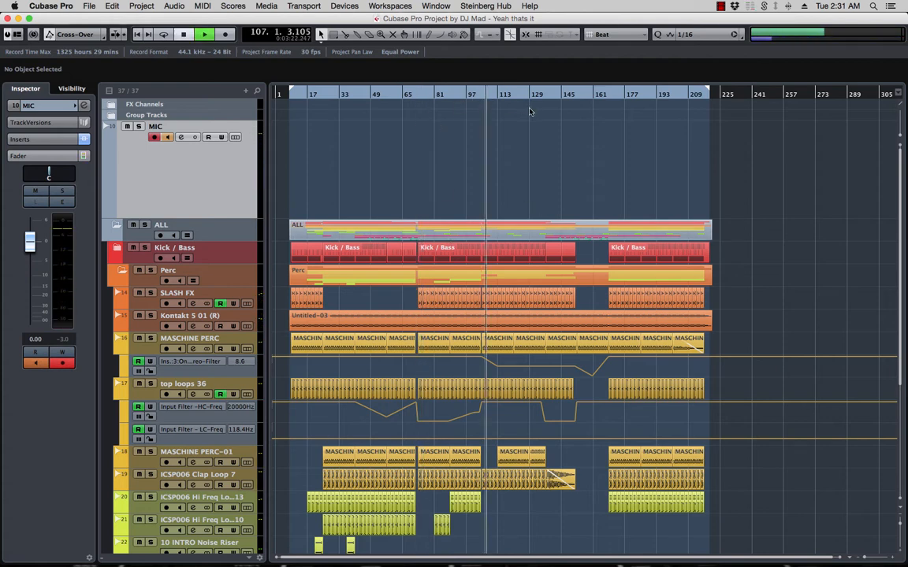
pyautogui.press('space')
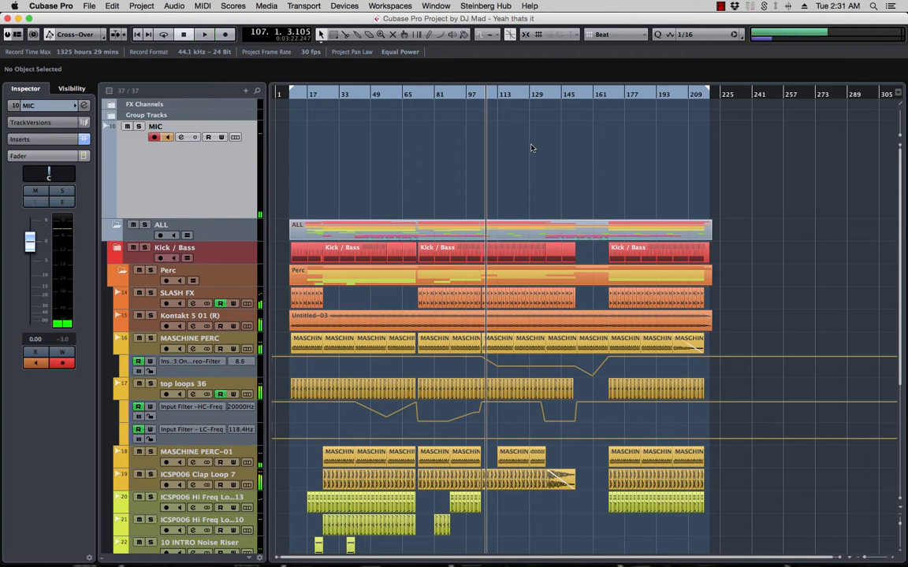
# Step: Open the MixConsole and hide the MIC channel so only the group channels and Stereo Out remain
pyautogui.press('F3')
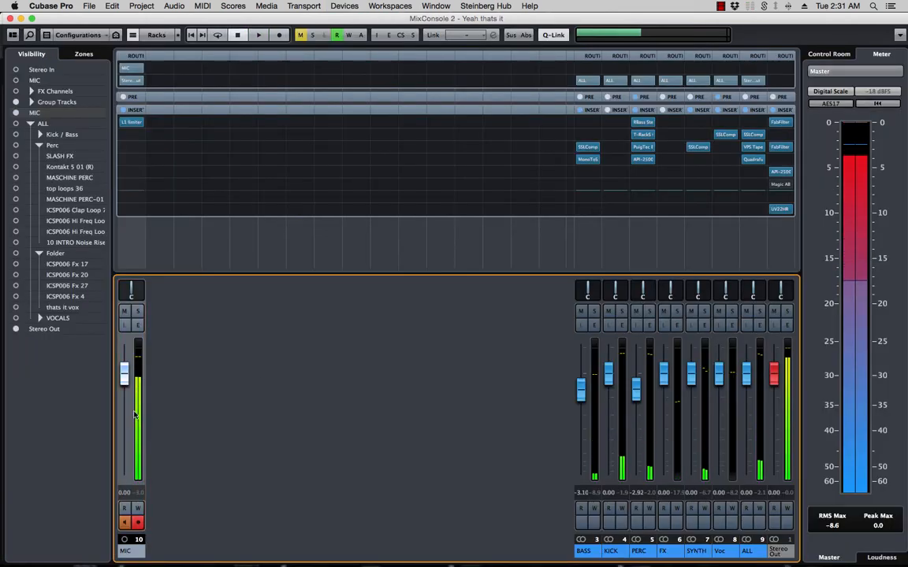
pyautogui.click(16, 113)
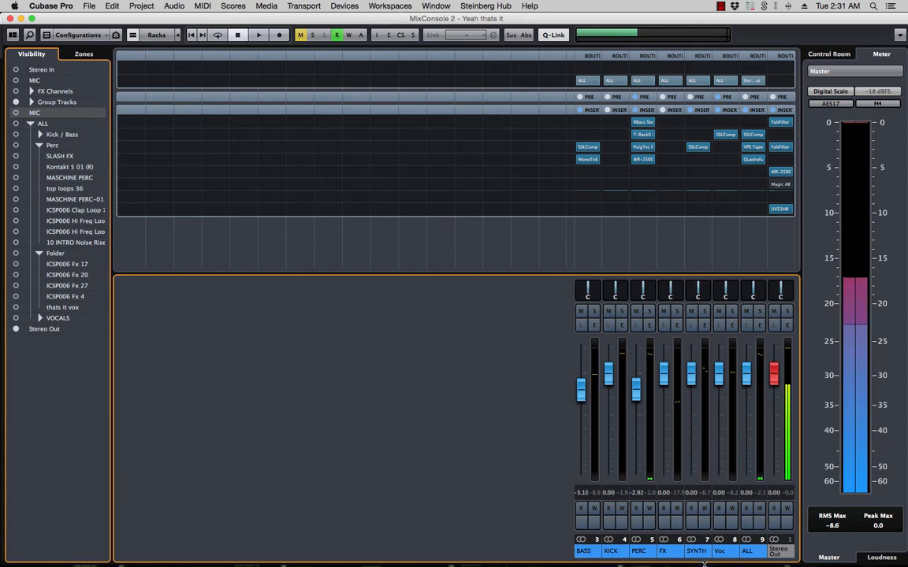
# Step: Switch to Stem Creator and reposition its window over the mixer to view its four stem slots and Masterfile slot
pyautogui.moveTo(706, 555)
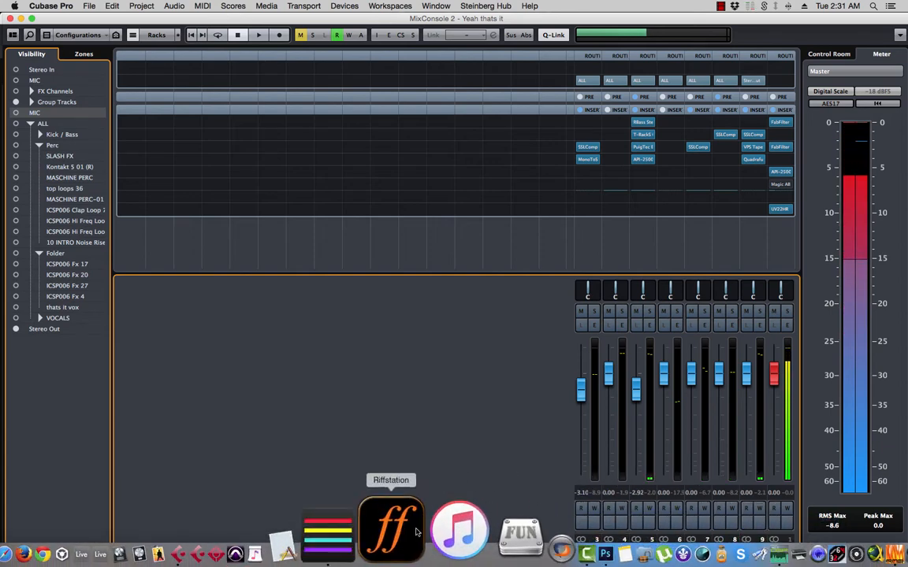
pyautogui.click(371, 535)
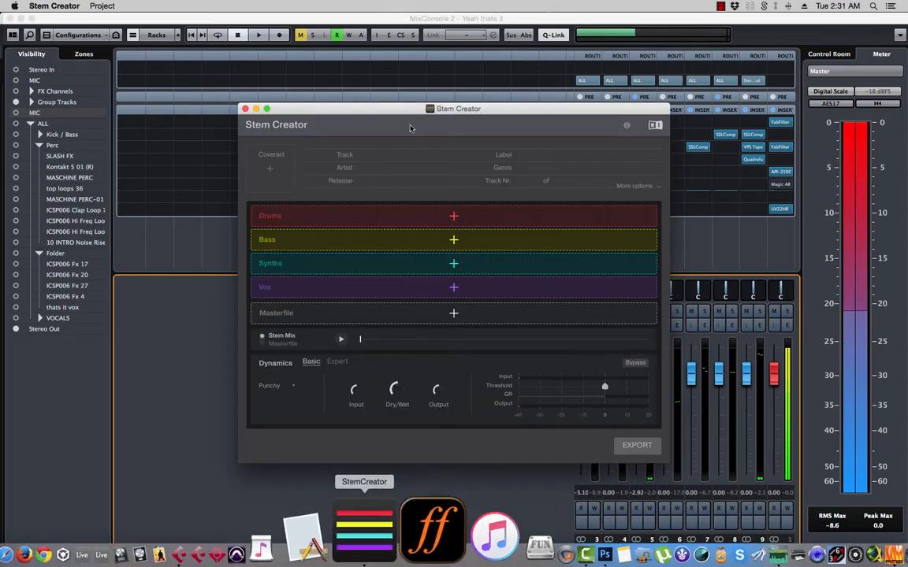
pyautogui.moveTo(461, 111); pyautogui.dragTo(416, 59)
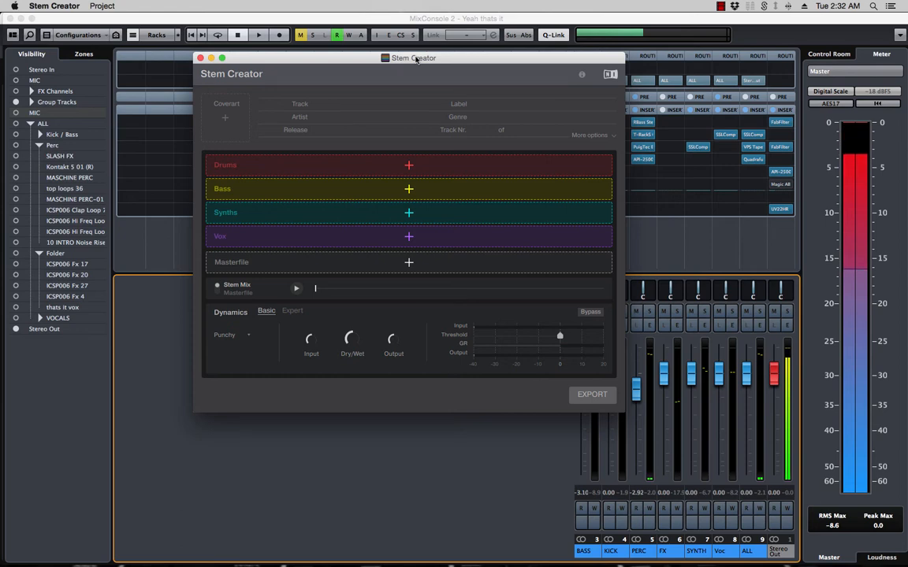
pyautogui.moveTo(416, 59); pyautogui.dragTo(441, 177)
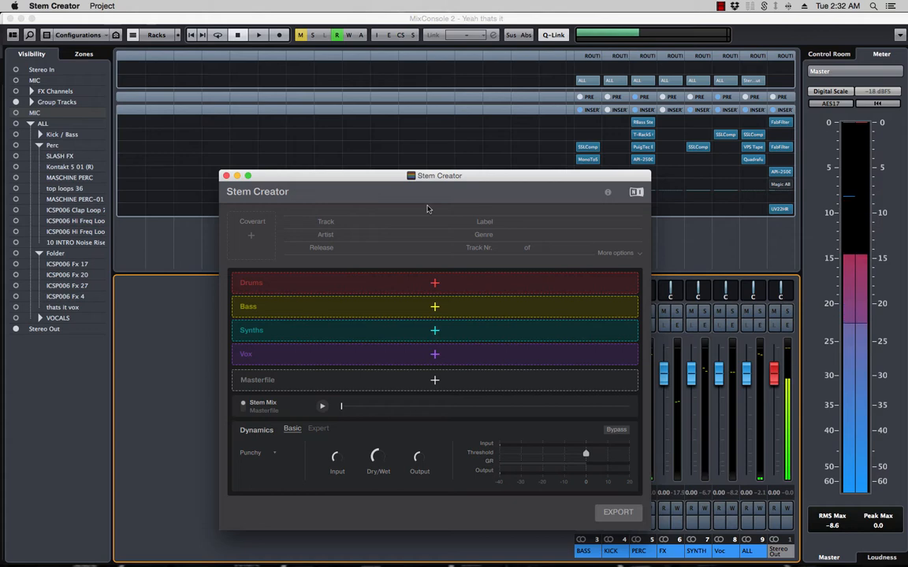
pyautogui.moveTo(426, 207); pyautogui.dragTo(403, 88)
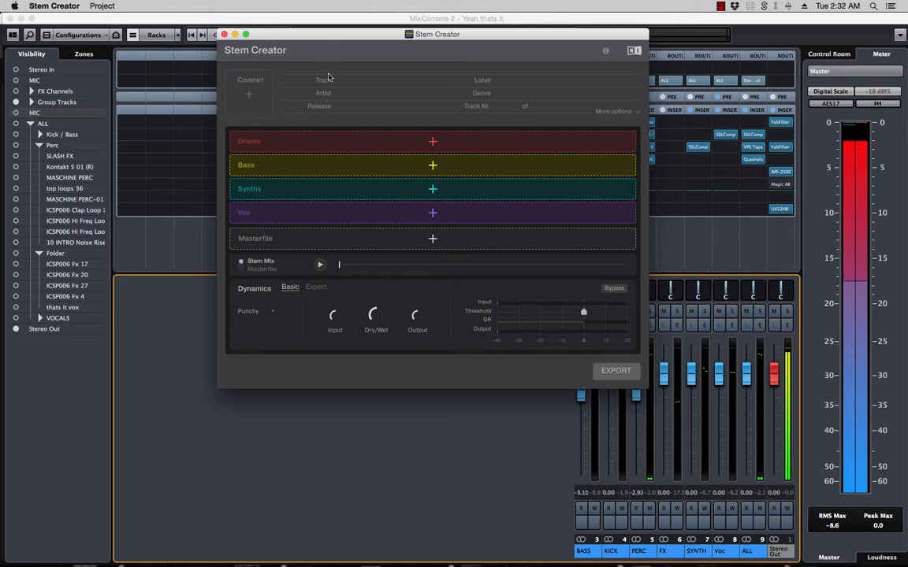
# Step: Switch back to Cubase from Stem Creator and bring up the MixConsole again
pyautogui.click(169, 23)
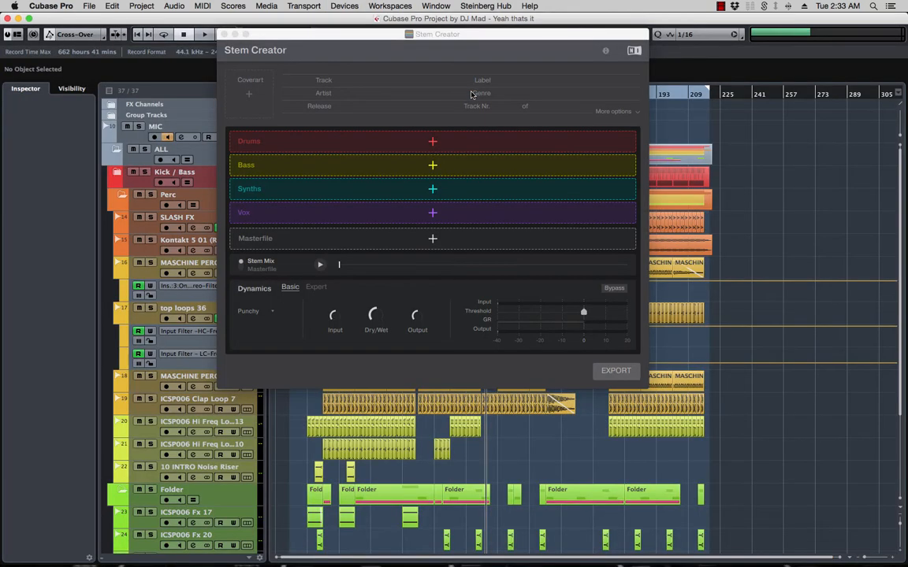
pyautogui.moveTo(315, 29); pyautogui.dragTo(432, 173)
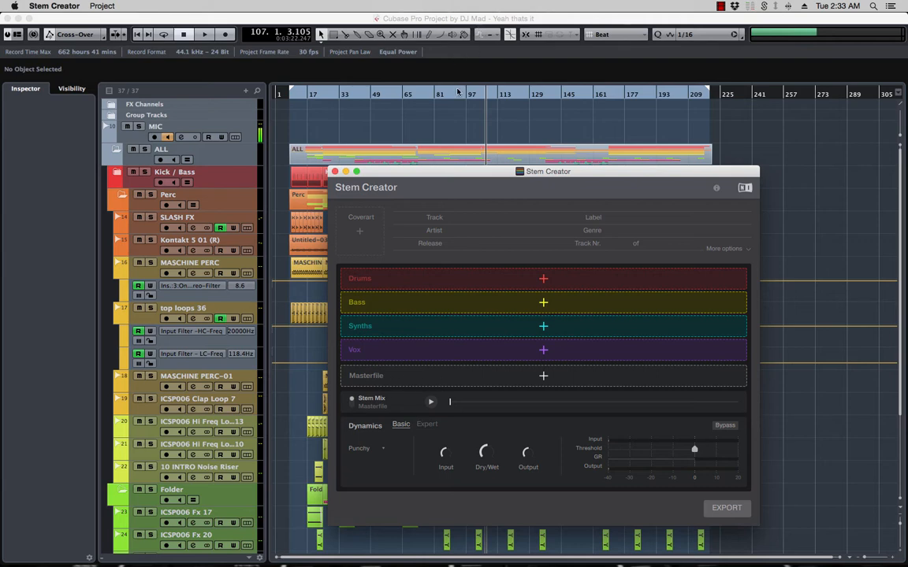
pyautogui.click(599, 22)
pyautogui.press('F3')
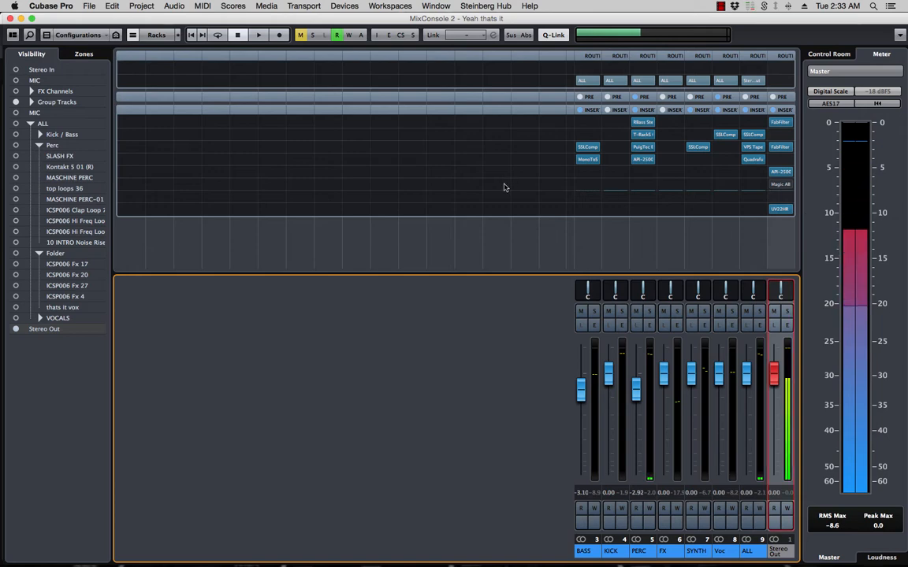
# Step: Start an audio mixdown export and set its path to a new folder named Stems files inside Bounce Files
pyautogui.press('super+shift+e')
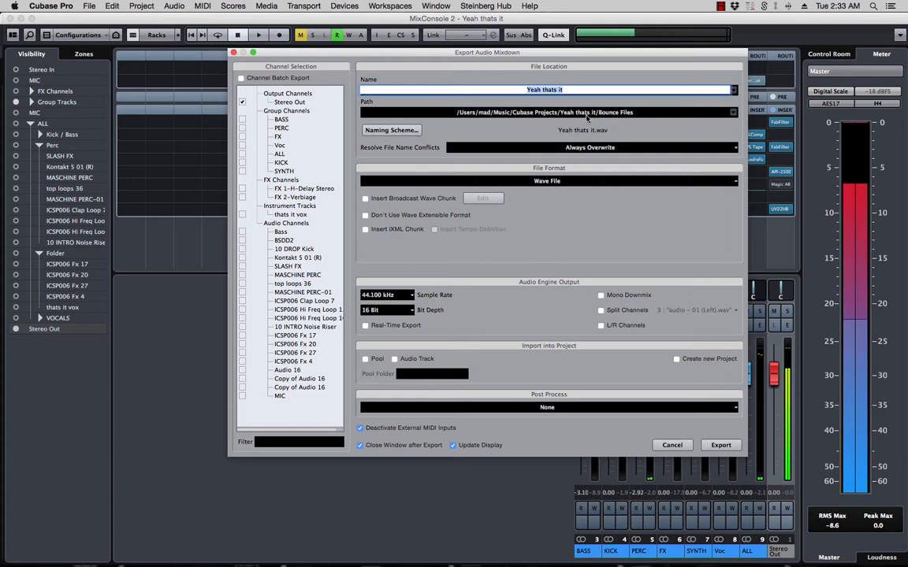
pyautogui.click(583, 117)
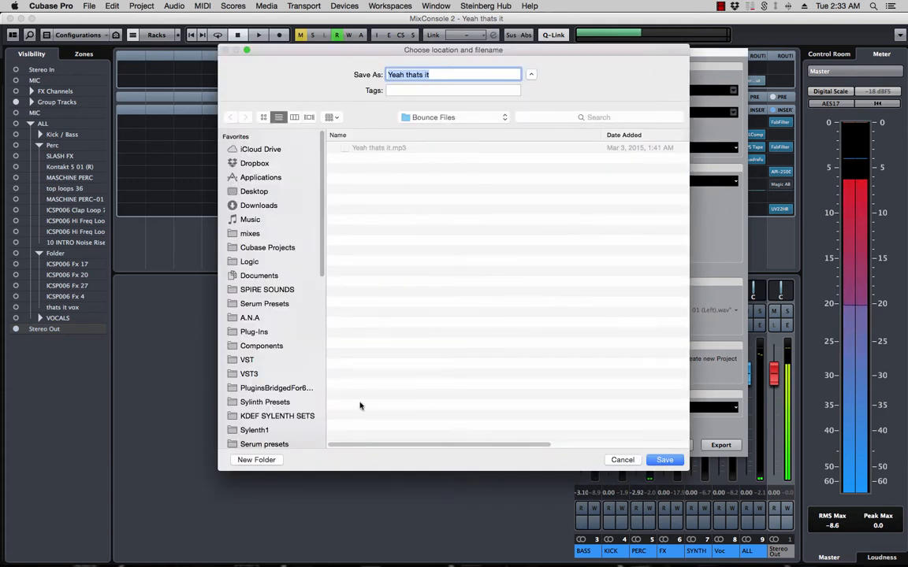
pyautogui.click(258, 459)
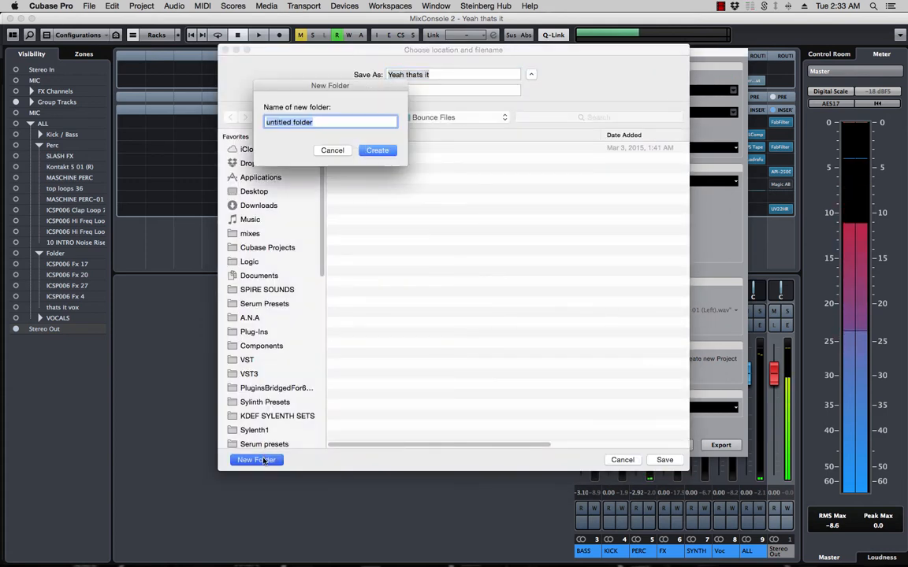
pyautogui.write('Ste')
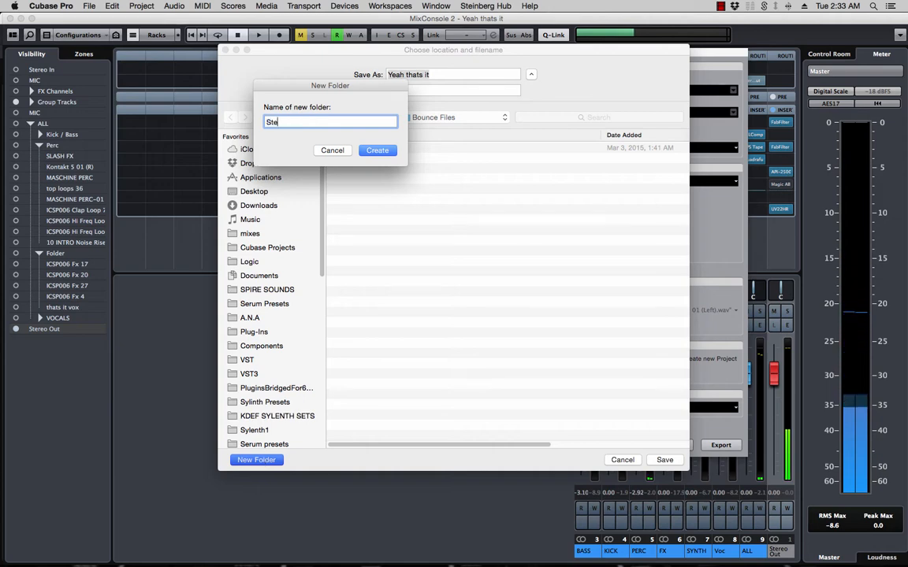
pyautogui.write('ms files')
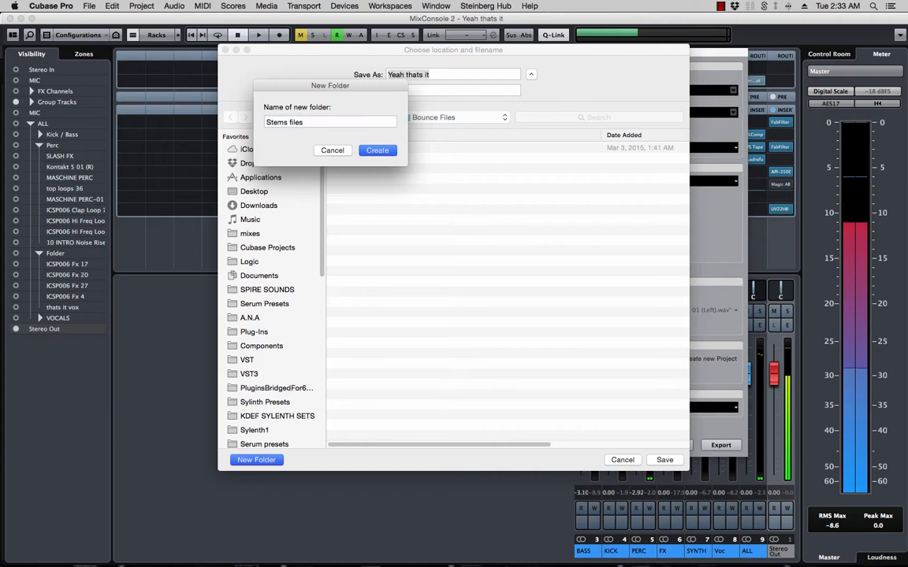
pyautogui.press('Return')
pyautogui.press('Return')
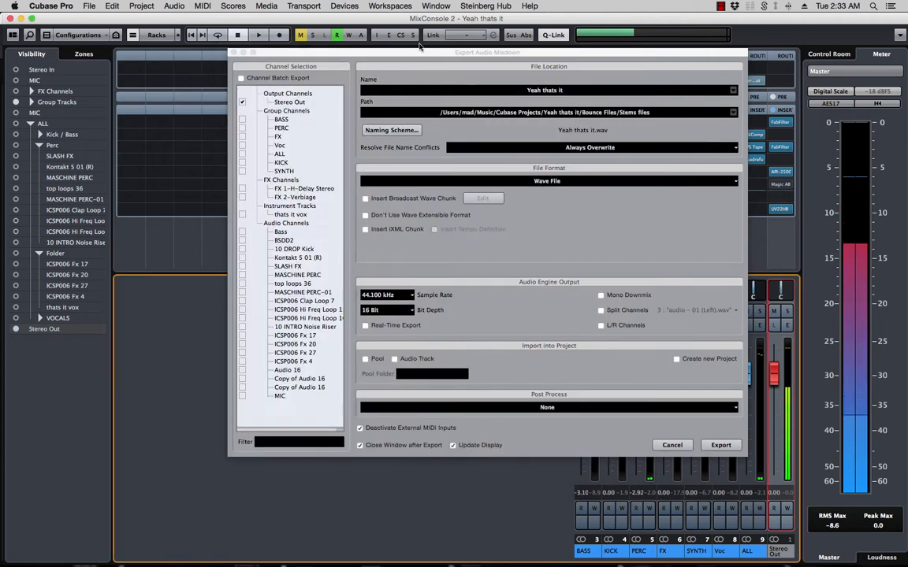
# Step: Set the bit depth of the Yeah thats it mixdown to 24 Bit
pyautogui.click(563, 92)
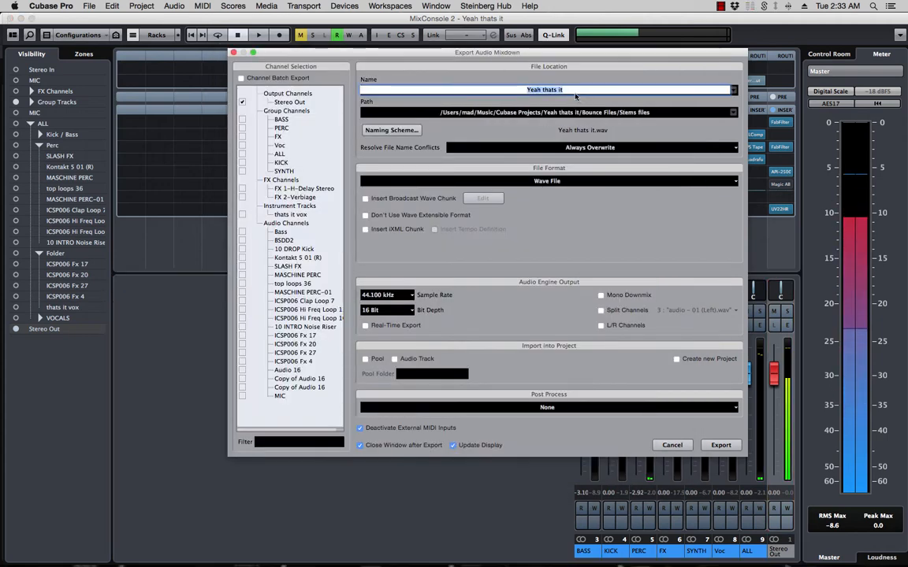
pyautogui.click(574, 89)
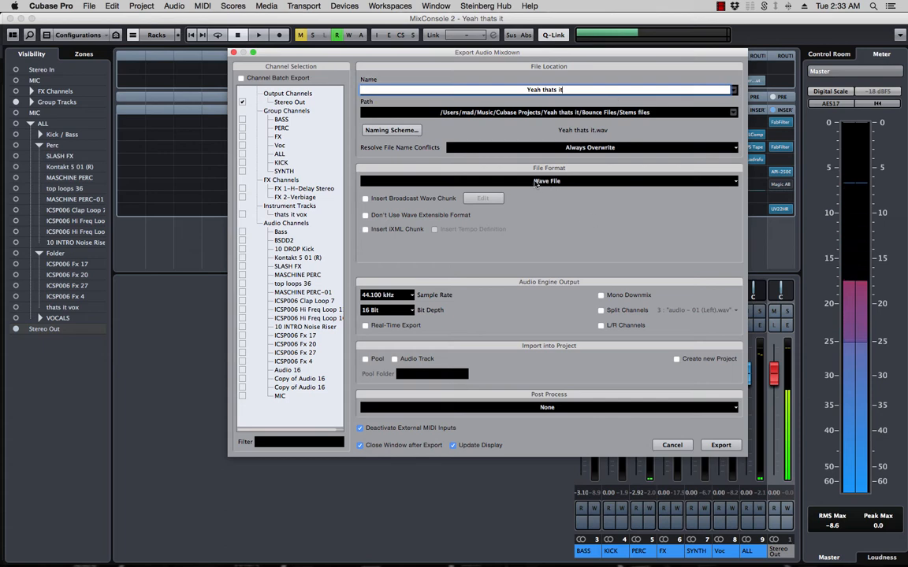
pyautogui.click(384, 314)
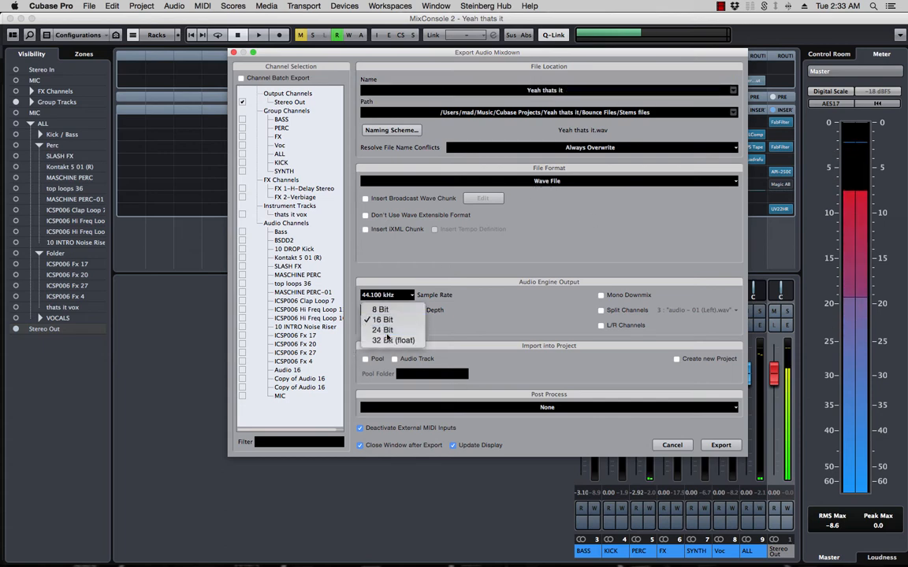
pyautogui.click(382, 329)
pyautogui.click(394, 312)
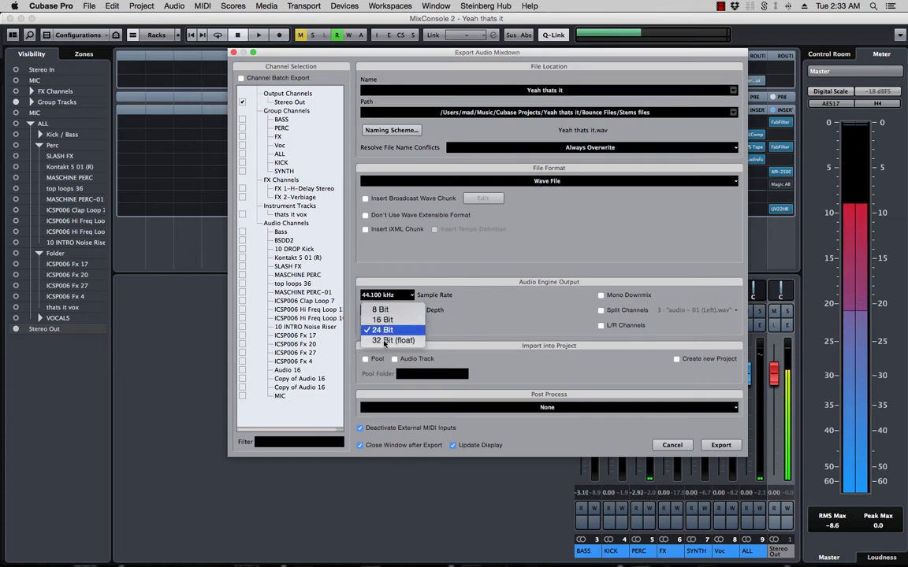
pyautogui.click(450, 277)
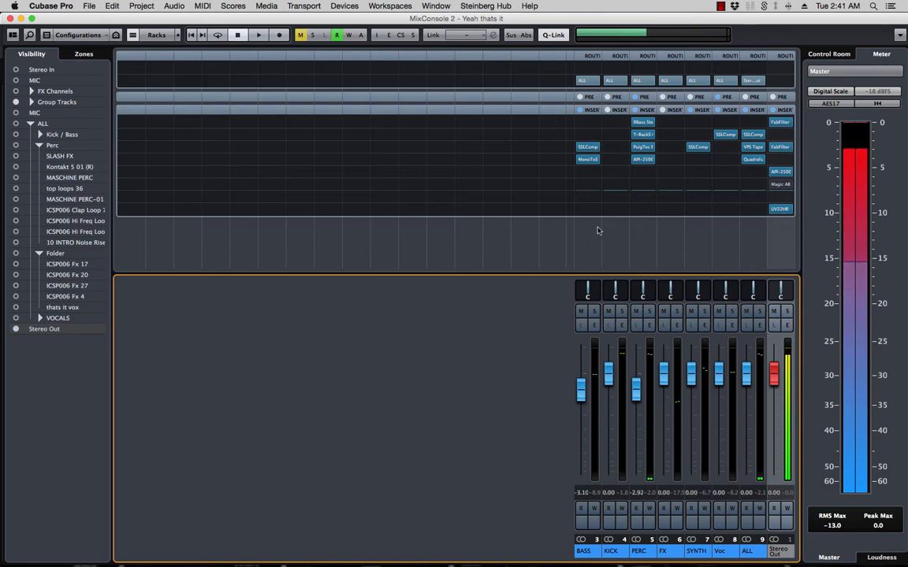
# Step: Open the API-2500 compressor on the Stereo Out channel, bypass it and close its window
pyautogui.click(779, 172)
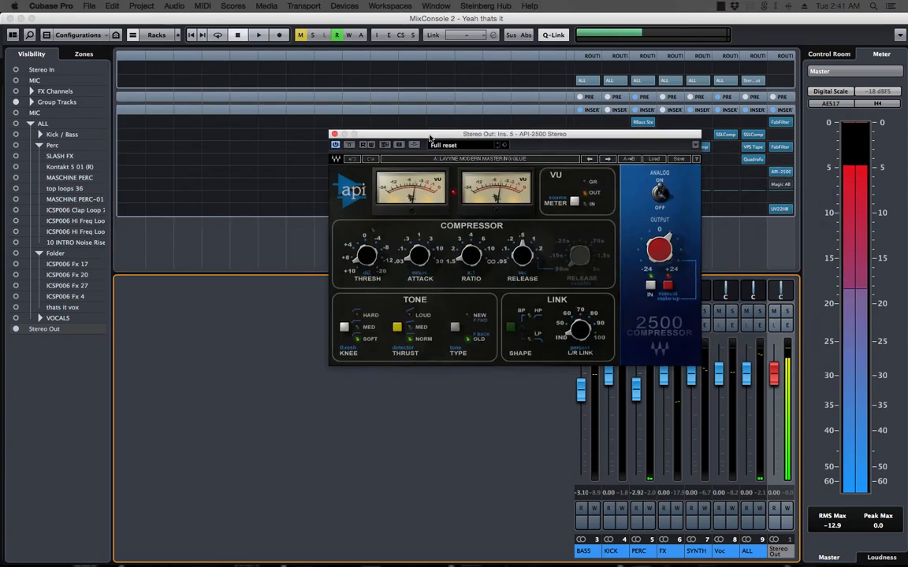
pyautogui.click(335, 134)
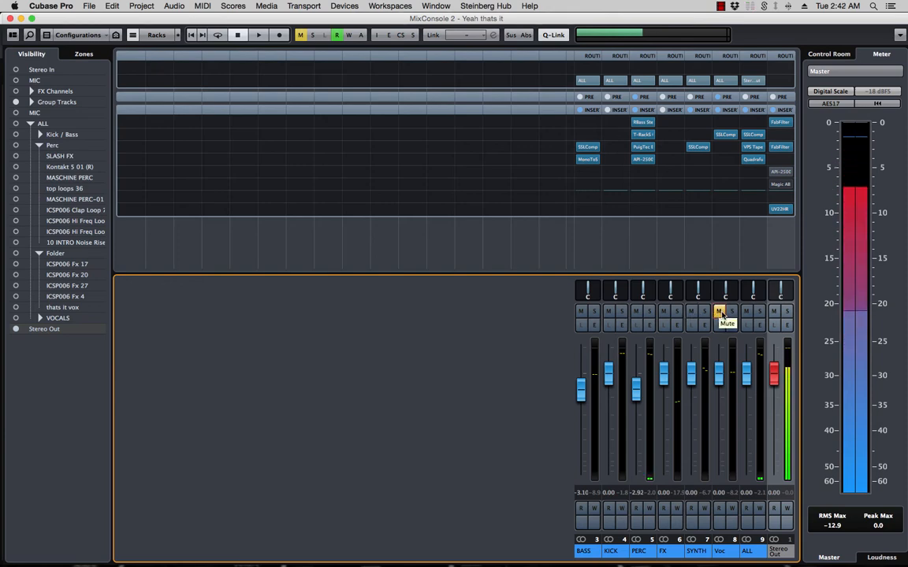
# Step: Mute the Voc, SYNTH, FX, PERC and KICK groups and play the project to hear the BASS group alone
pyautogui.click(691, 312)
pyautogui.click(663, 312)
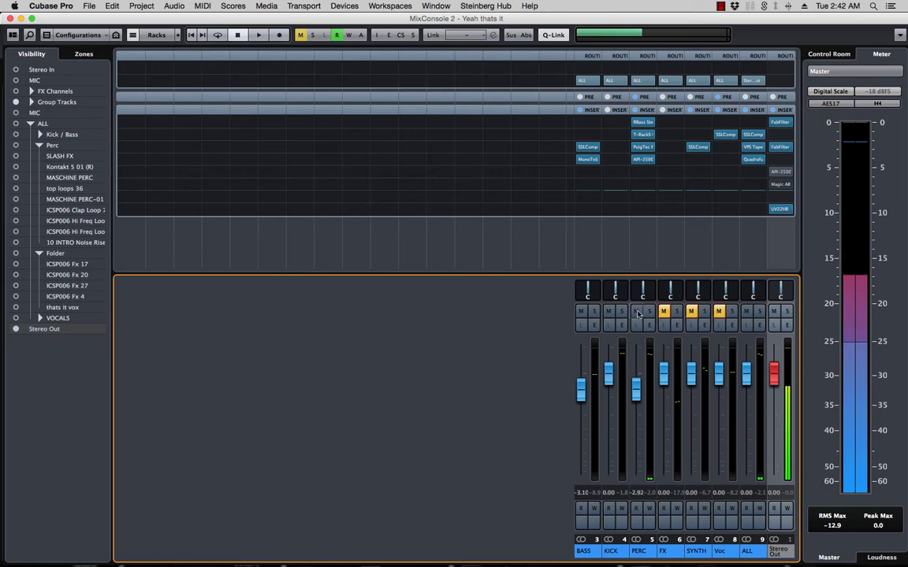
pyautogui.click(636, 311)
pyautogui.click(609, 312)
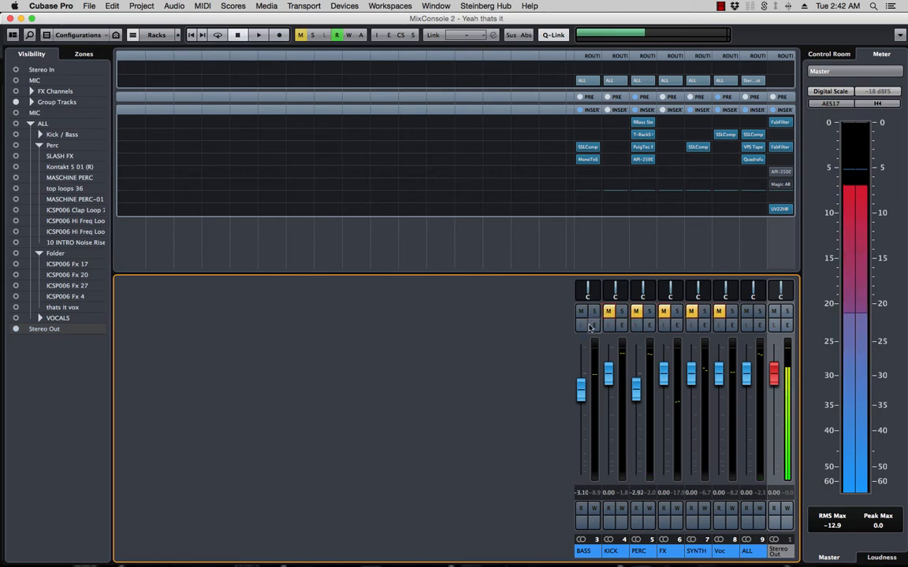
pyautogui.press('space')
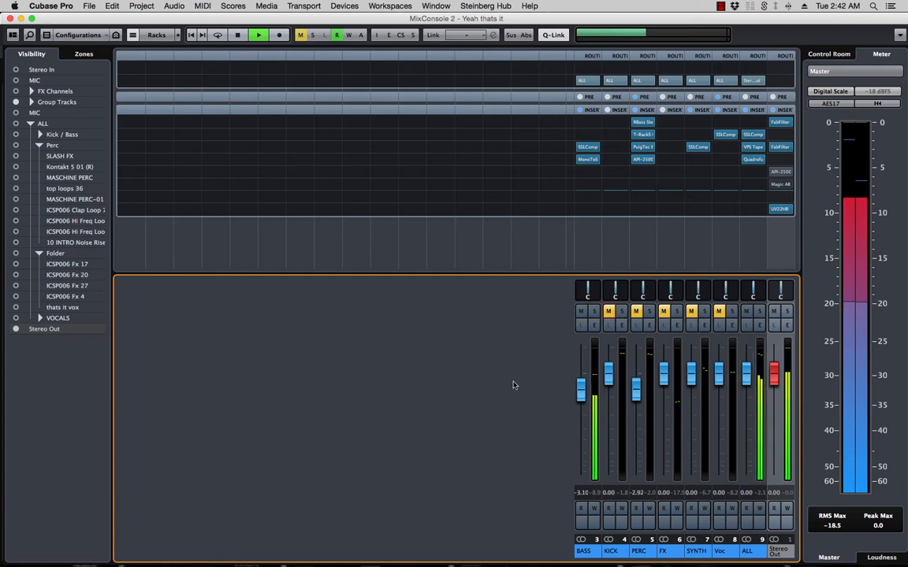
# Step: Show the individual track channels and route the outputs of MASCHINE PERC-01 and ICSP006 Clap Loop 7 to the PERC group
pyautogui.click(16, 112)
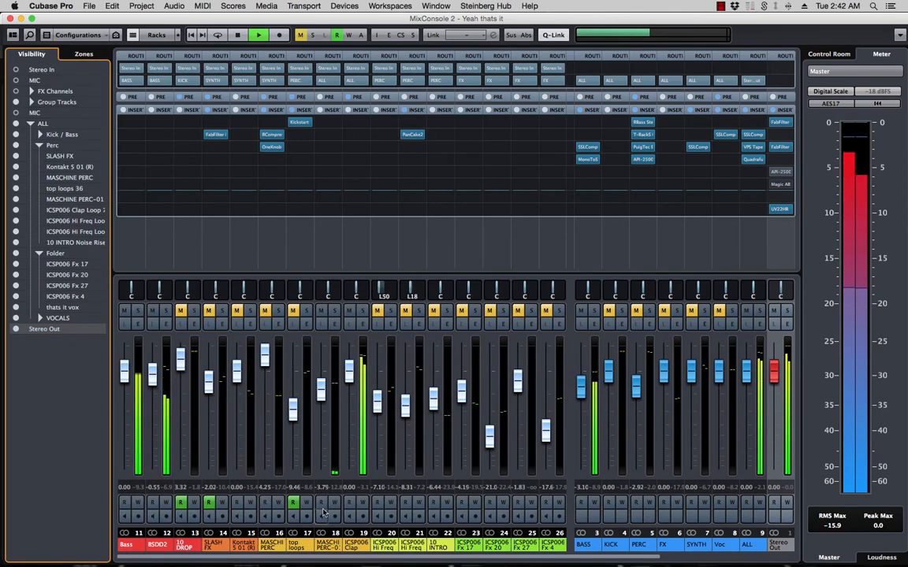
pyautogui.click(356, 547)
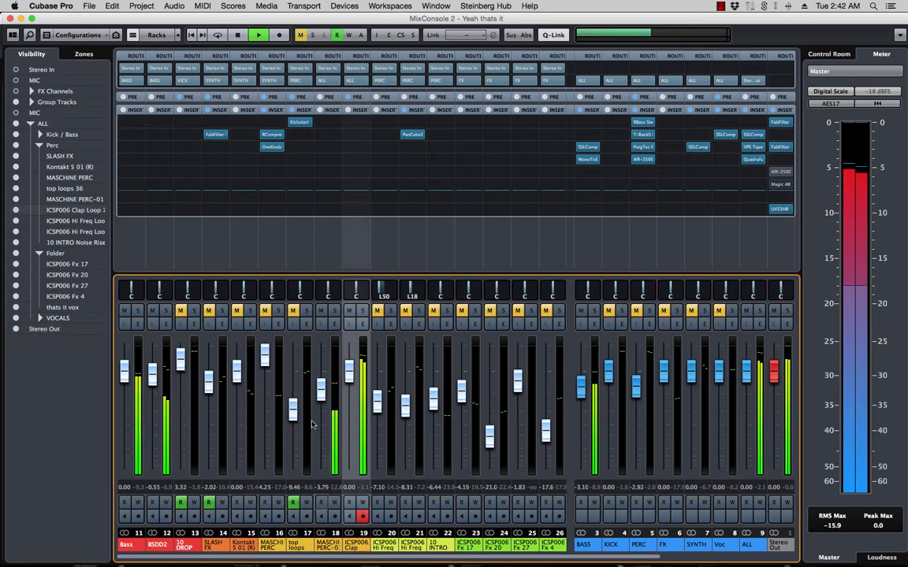
pyautogui.click(328, 545)
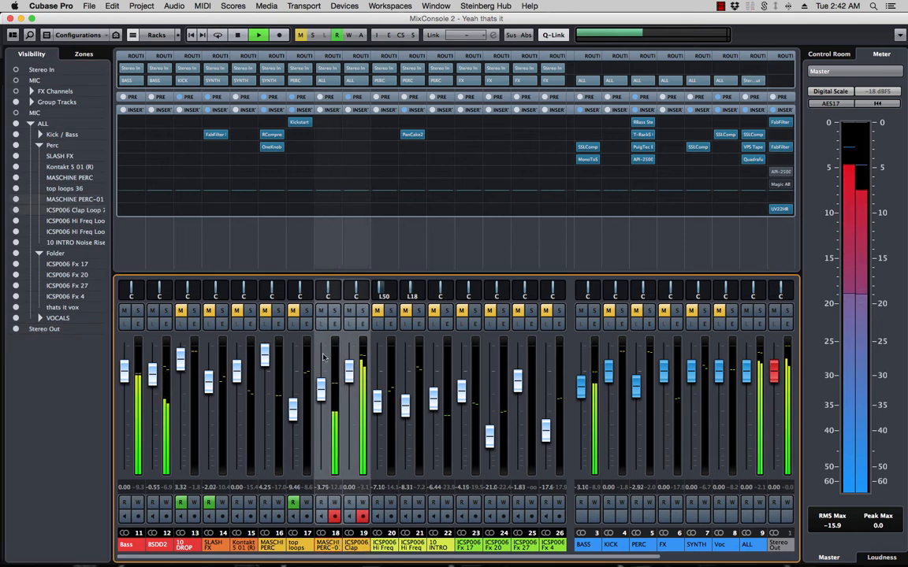
pyautogui.click(342, 81)
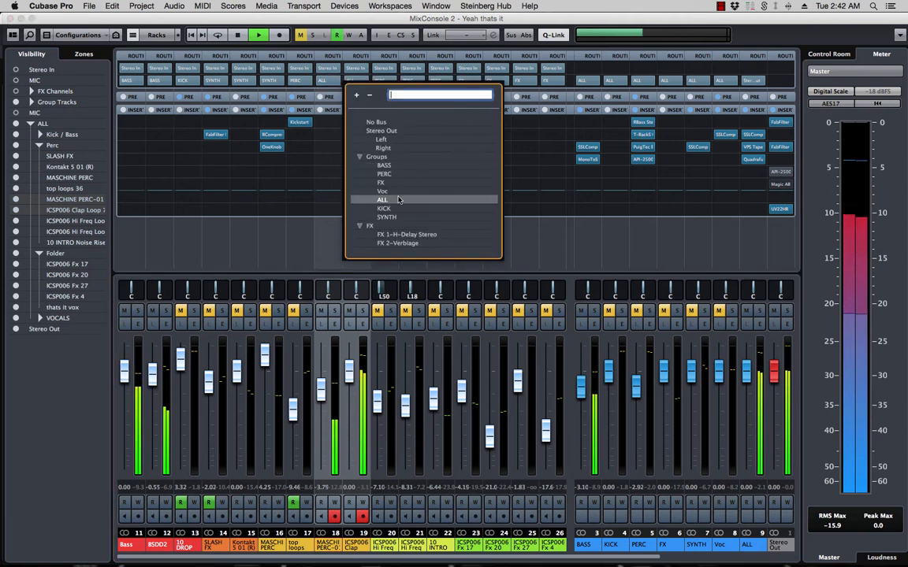
pyautogui.click(388, 175)
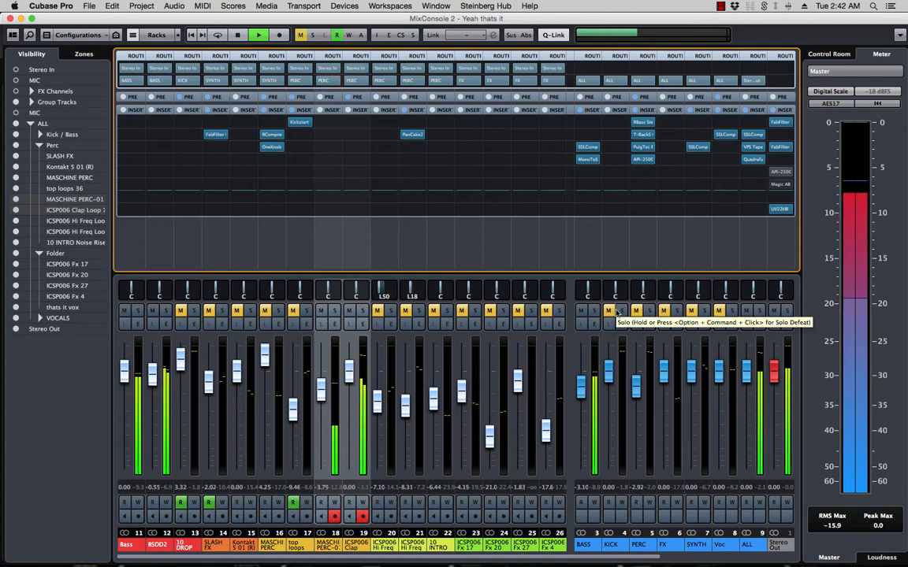
# Step: Unmute the PERC group during playback to hear its routed tracks, mute it again and stop playback
pyautogui.click(636, 311)
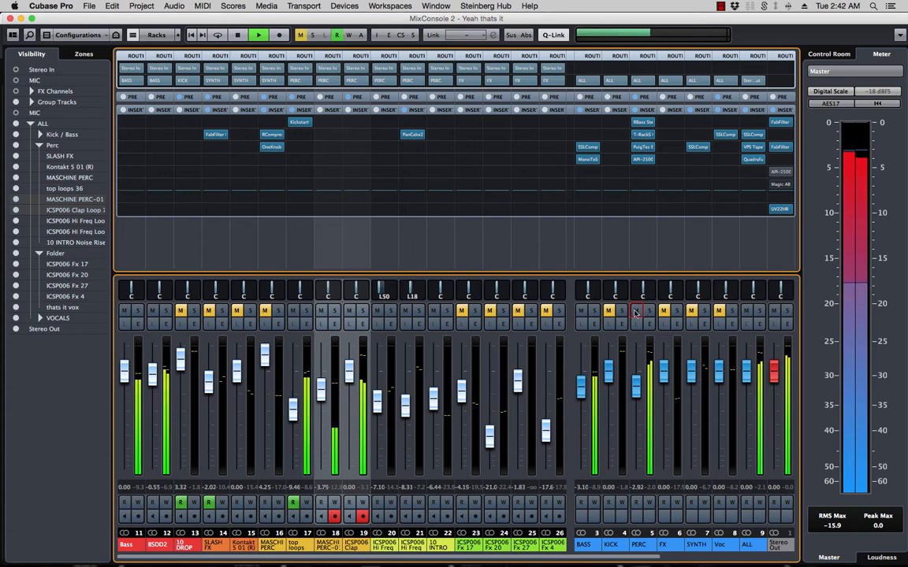
pyautogui.click(636, 312)
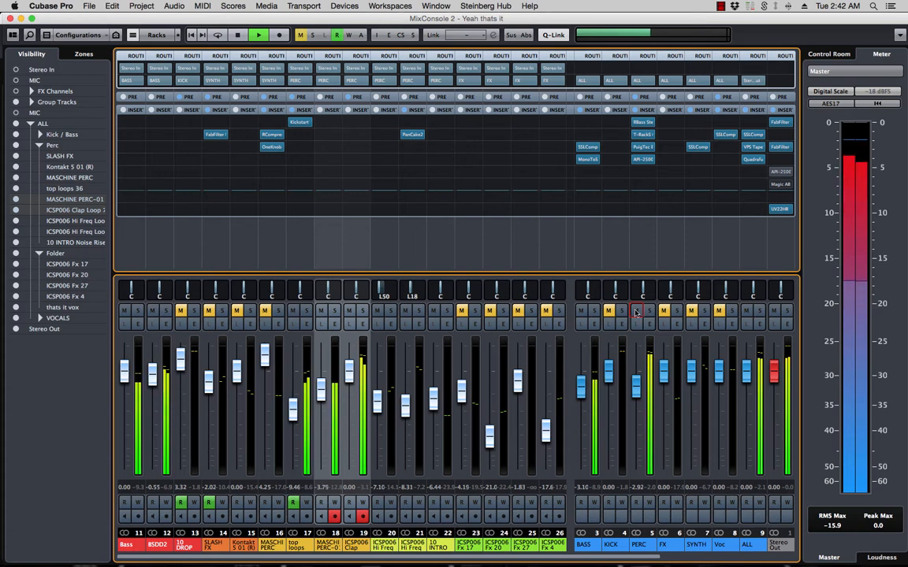
pyautogui.press('space')
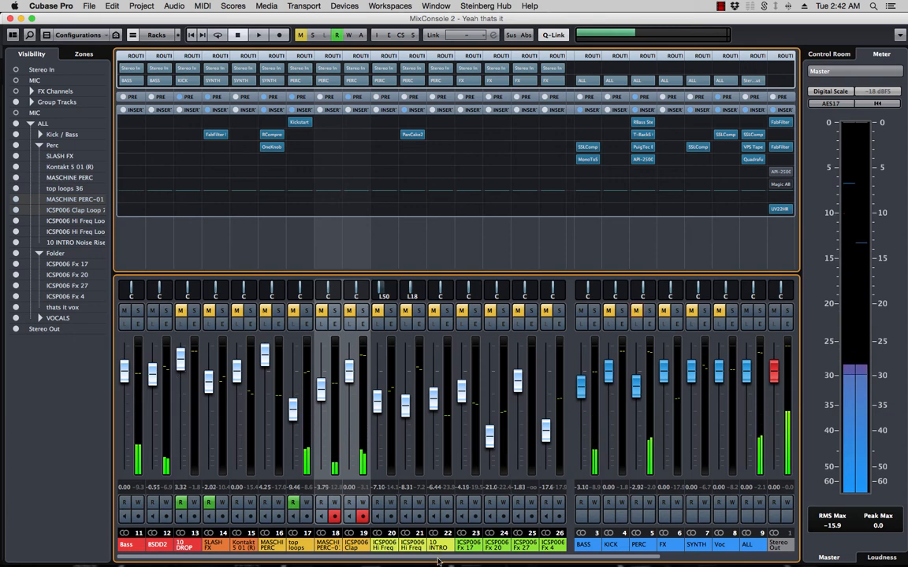
pyautogui.hscroll(3, 453, 550)
pyautogui.hscroll(-3, 463, 564)
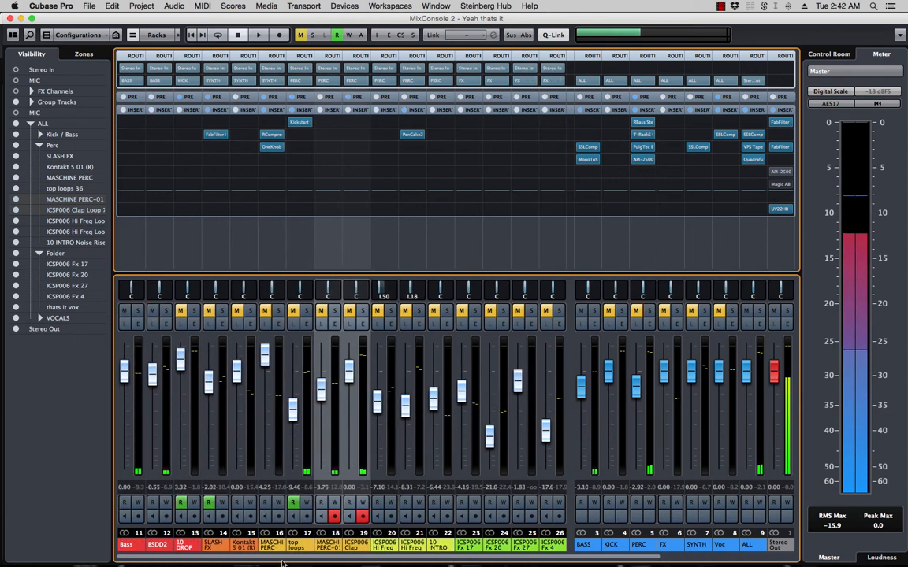
# Step: Hide the individual track channels and reset the Stereo Out clip indicator while playing the BASS group alone
pyautogui.click(15, 112)
pyautogui.press('space')
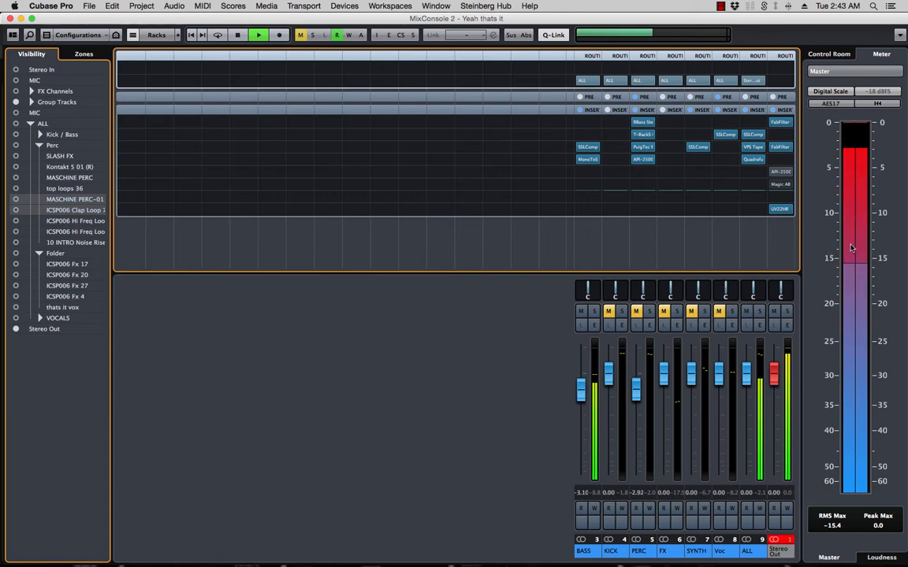
pyautogui.click(789, 541)
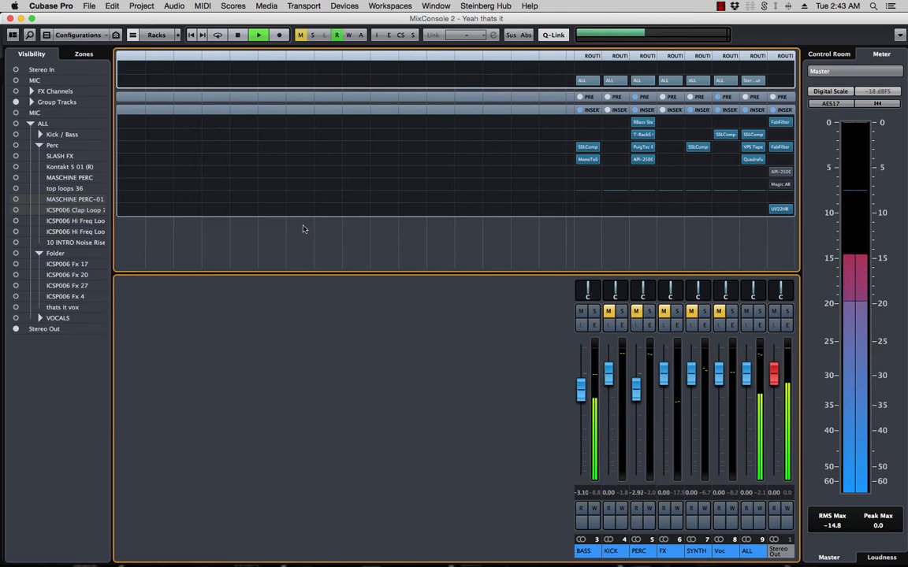
pyautogui.press('space')
# Step: Export the Stereo Out mixdown under the name BASS
pyautogui.press('super+e')
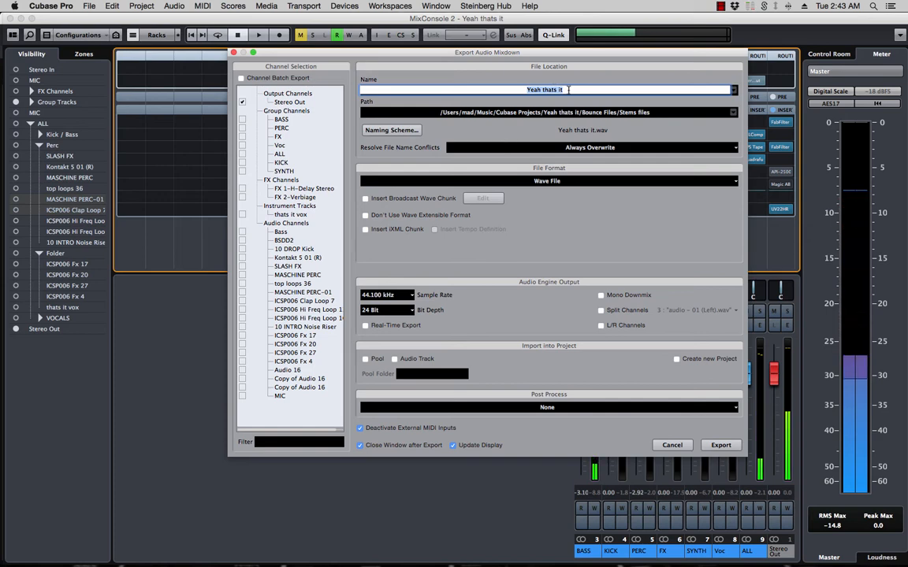
pyautogui.write('B')
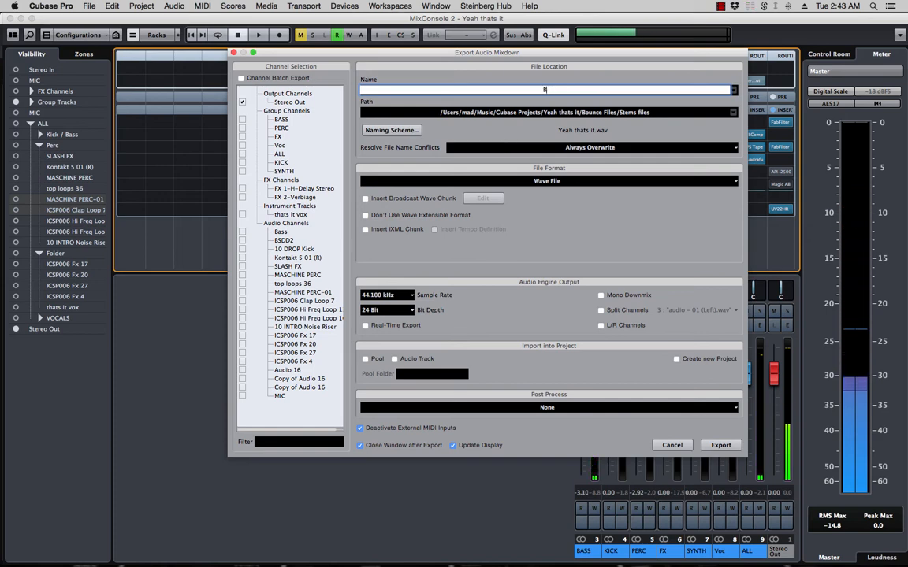
pyautogui.write('ASS')
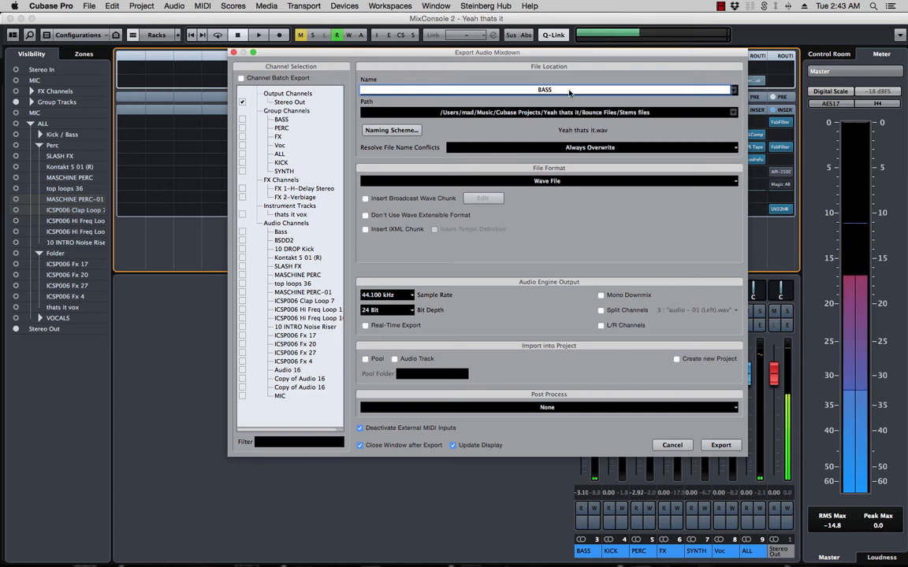
pyautogui.click(722, 445)
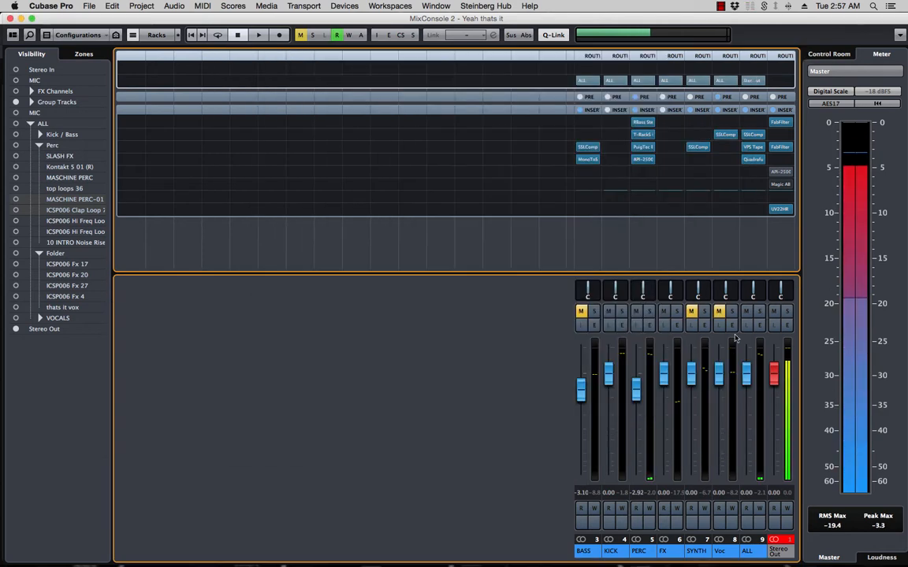
# Step: Mute the KICK, PERC and FX groups, unmute SYNTH and play the project to hear the SYNTH group alone
pyautogui.click(610, 313)
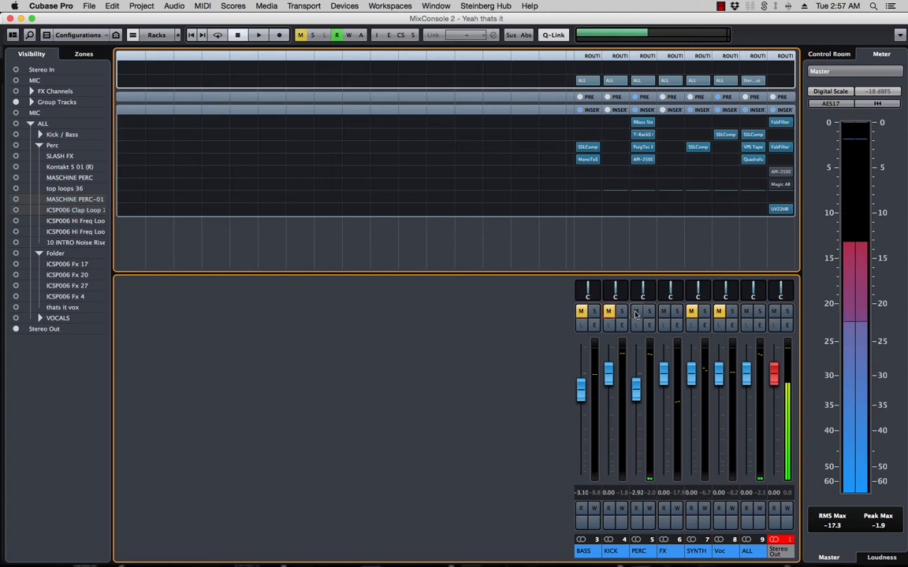
pyautogui.click(636, 313)
pyautogui.click(664, 313)
pyautogui.click(691, 313)
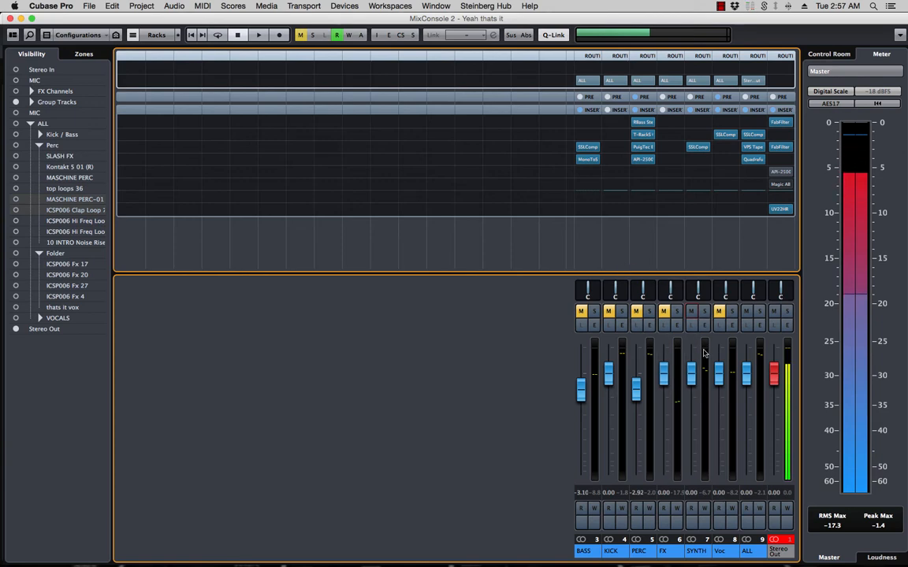
pyautogui.press('space')
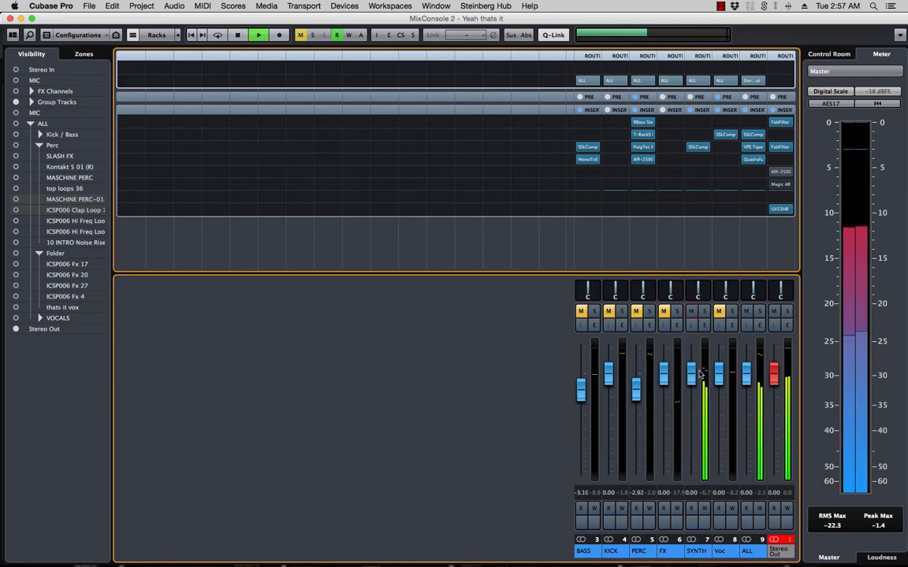
pyautogui.press('space')
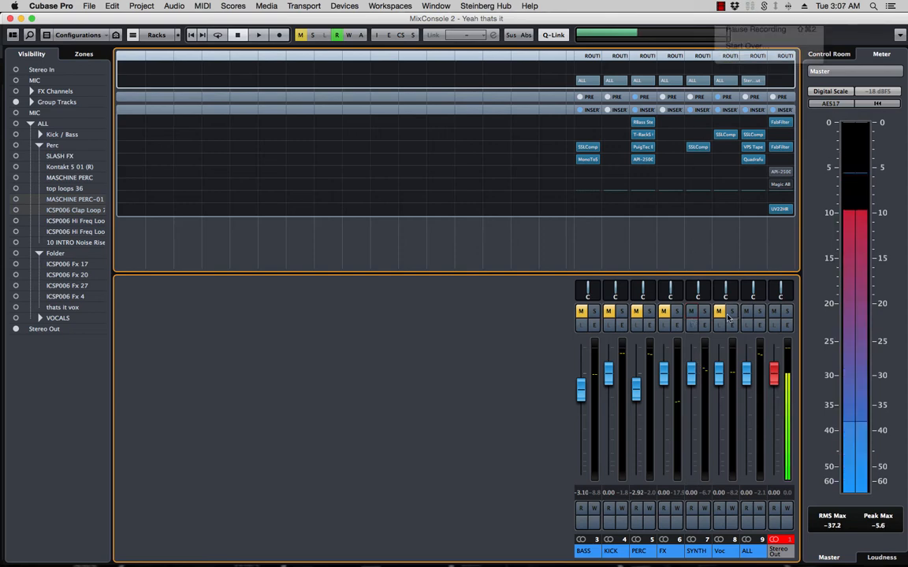
# Step: Mute the SYNTH group and unmute the Voc group to isolate the vocals
pyautogui.click(690, 313)
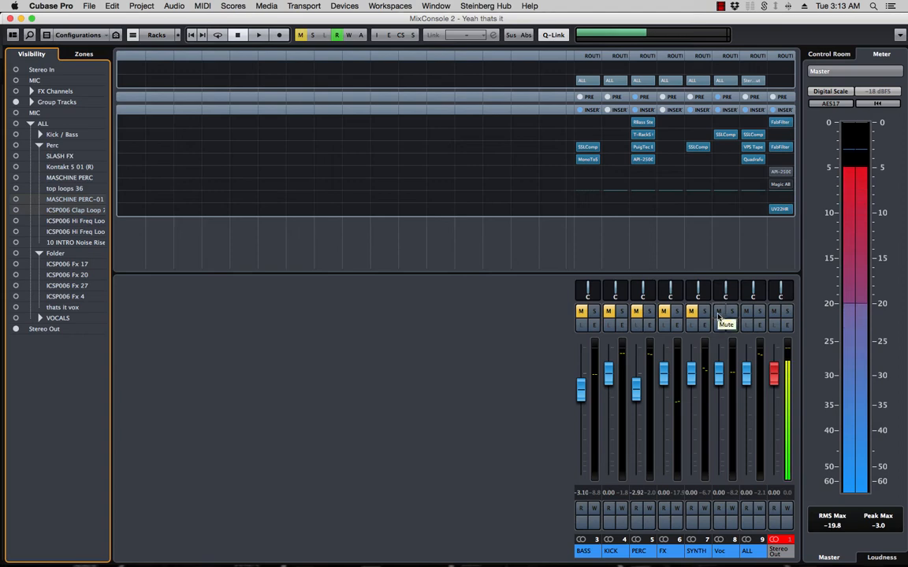
# Step: Unmute the SYNTH, FX, PERC, KICK and BASS groups
pyautogui.click(692, 312)
pyautogui.click(664, 312)
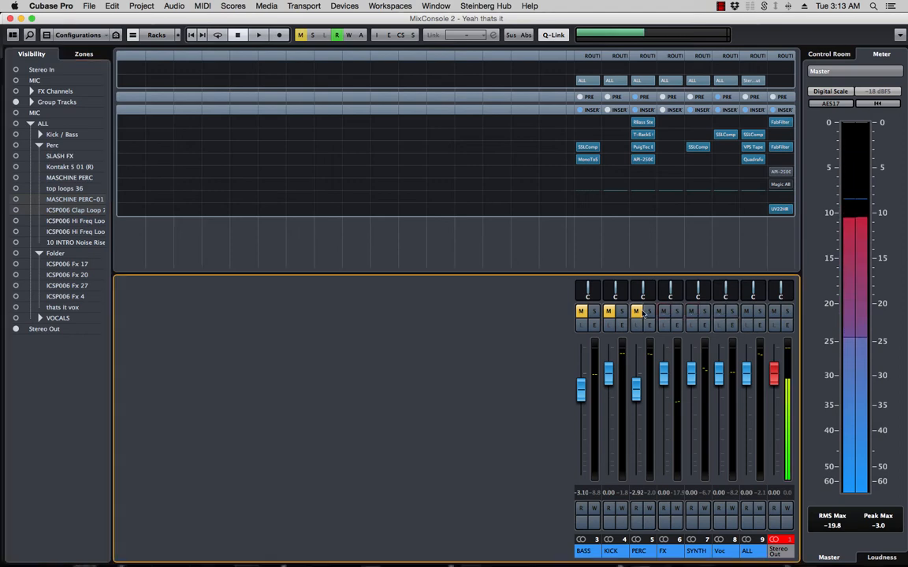
pyautogui.click(638, 312)
pyautogui.click(607, 312)
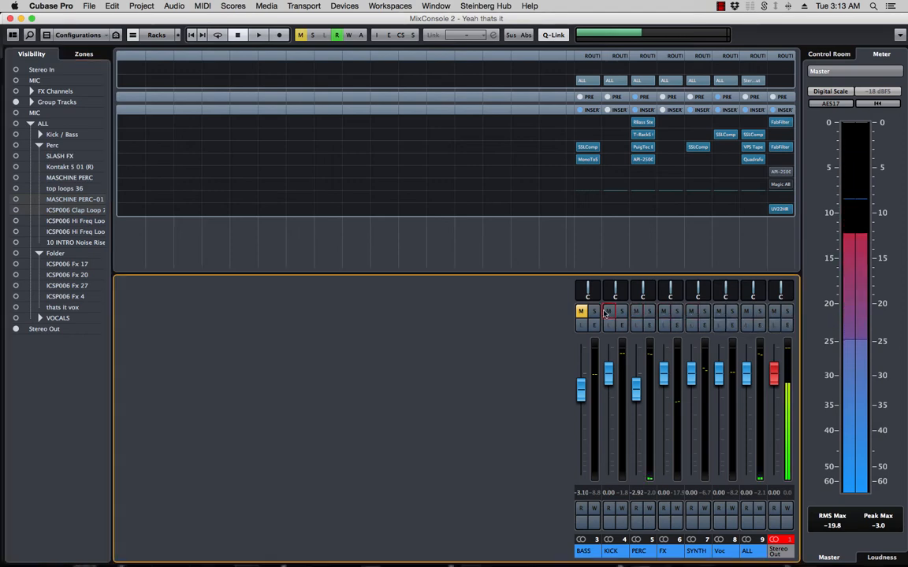
pyautogui.click(581, 311)
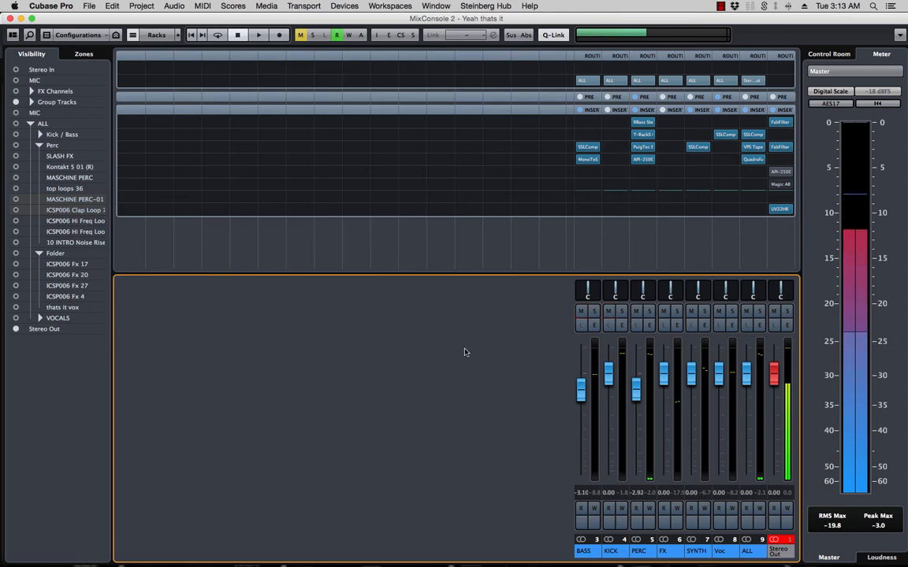
# Step: Switch to Stem Creator and load BASS.wav, PERC.wav, SYNTH.wav and VOX.wav from the Stems files folder into the four stem slots
pyautogui.press('super+h')
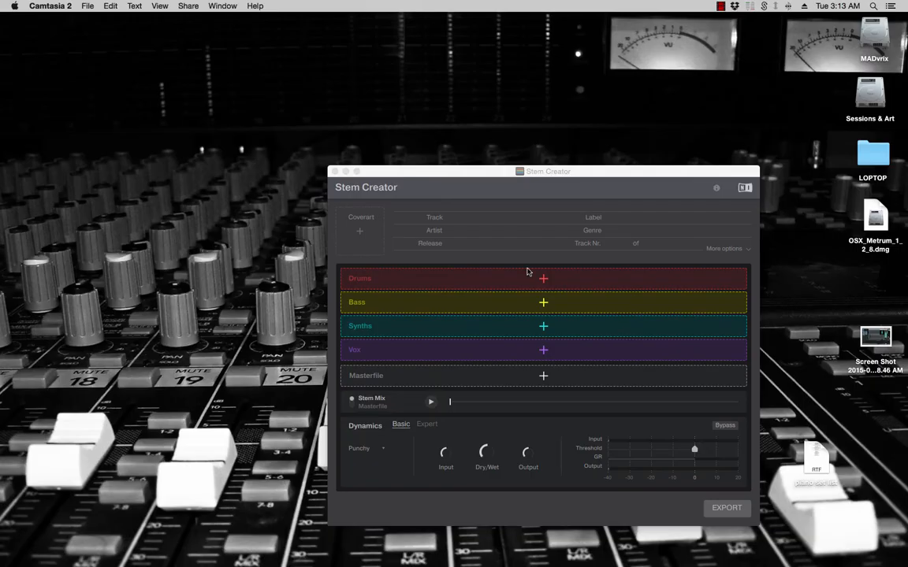
pyautogui.moveTo(562, 178); pyautogui.dragTo(394, 107)
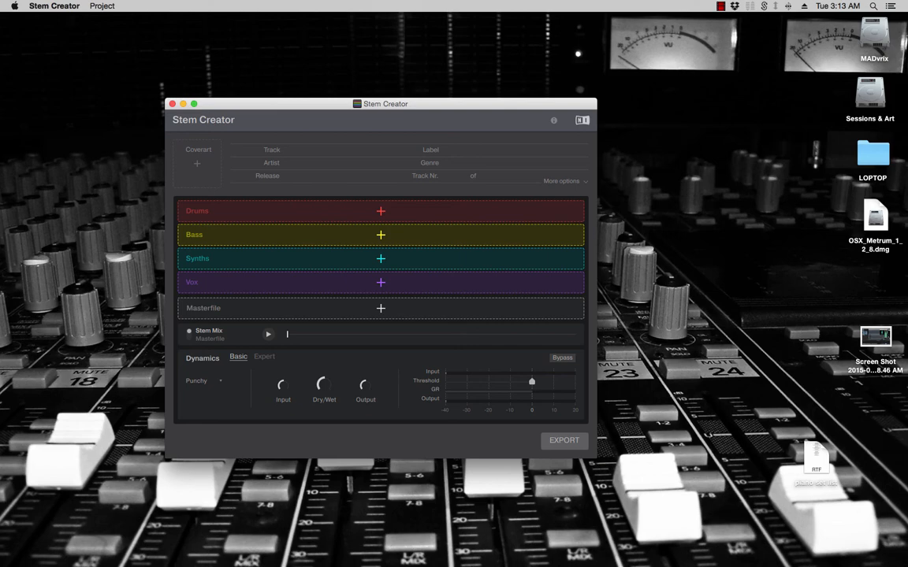
pyautogui.moveTo(0, 79); pyautogui.dragTo(434, 43)
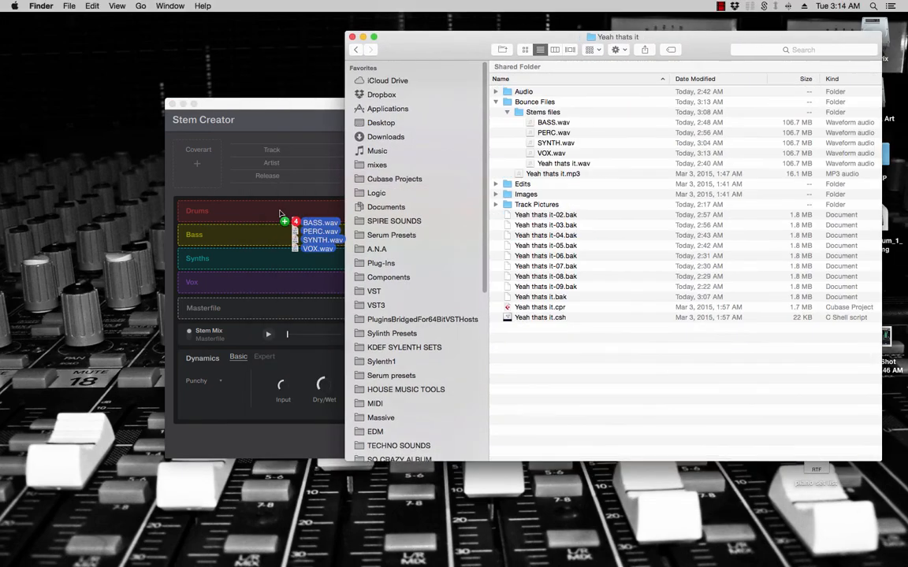
pyautogui.moveTo(295, 211); pyautogui.dragTo(282, 216)
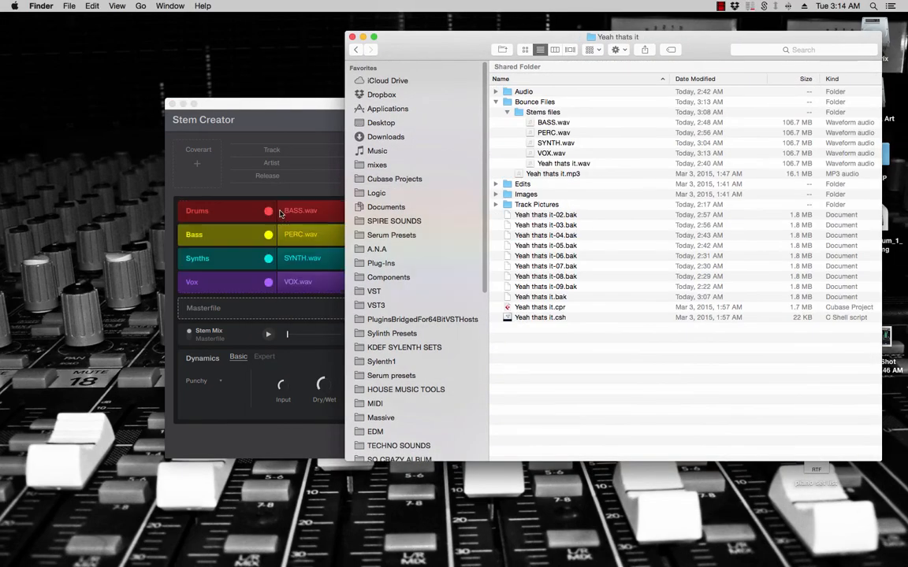
# Step: Load Yeah thats it.wav as the Masterfile and swap the first two stems so Drums holds PERC.wav and Bass holds BASS.wav
pyautogui.click(554, 174)
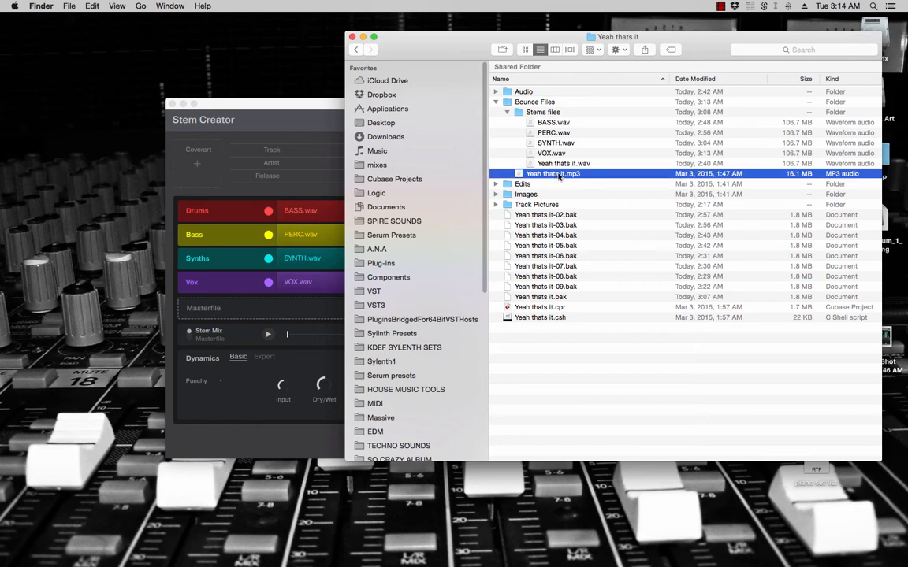
pyautogui.click(560, 163)
pyautogui.moveTo(562, 166); pyautogui.dragTo(285, 314)
pyautogui.moveTo(310, 105); pyautogui.dragTo(394, 44)
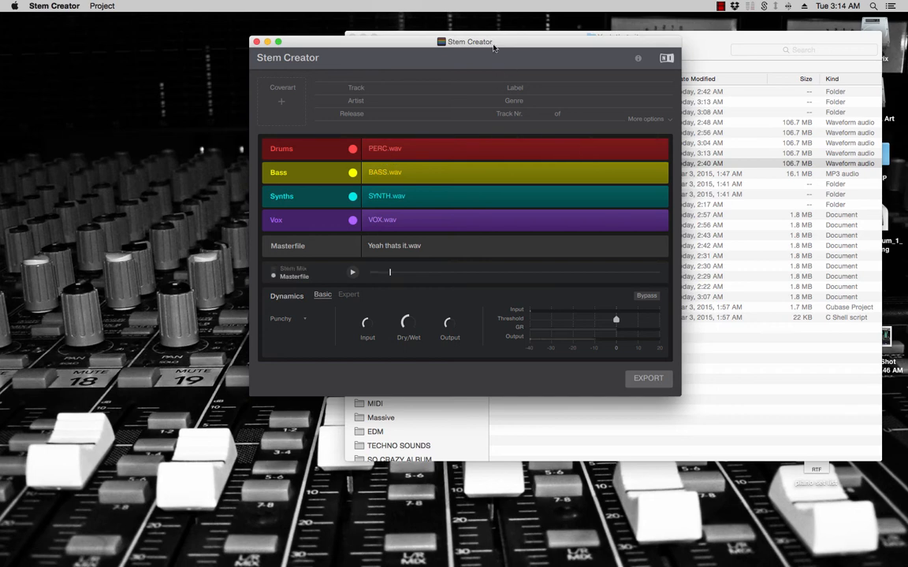
# Step: Arrange the Stem Creator window and the stereo level meter window side by side
pyautogui.moveTo(491, 42); pyautogui.dragTo(387, 65)
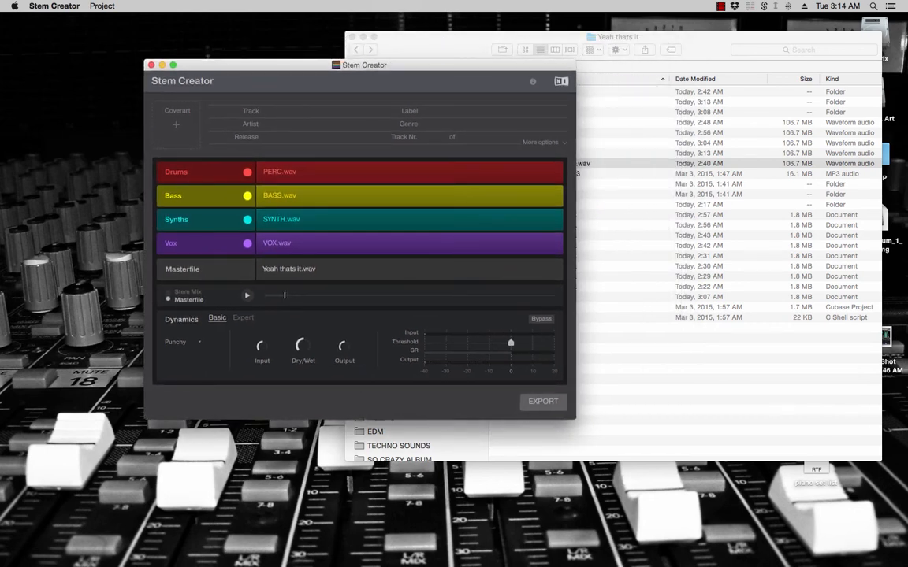
pyautogui.moveTo(503, 44); pyautogui.dragTo(670, 13)
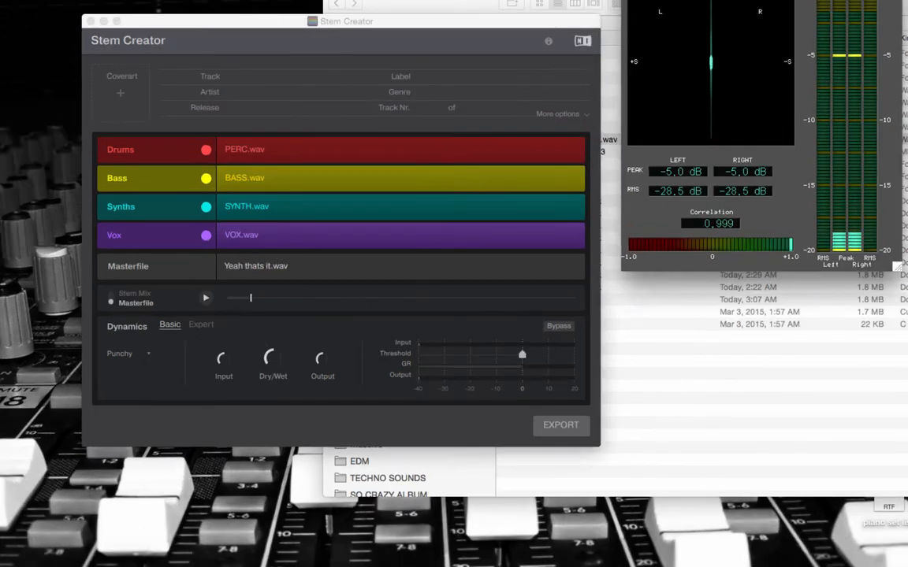
pyautogui.moveTo(419, 25); pyautogui.dragTo(470, 0)
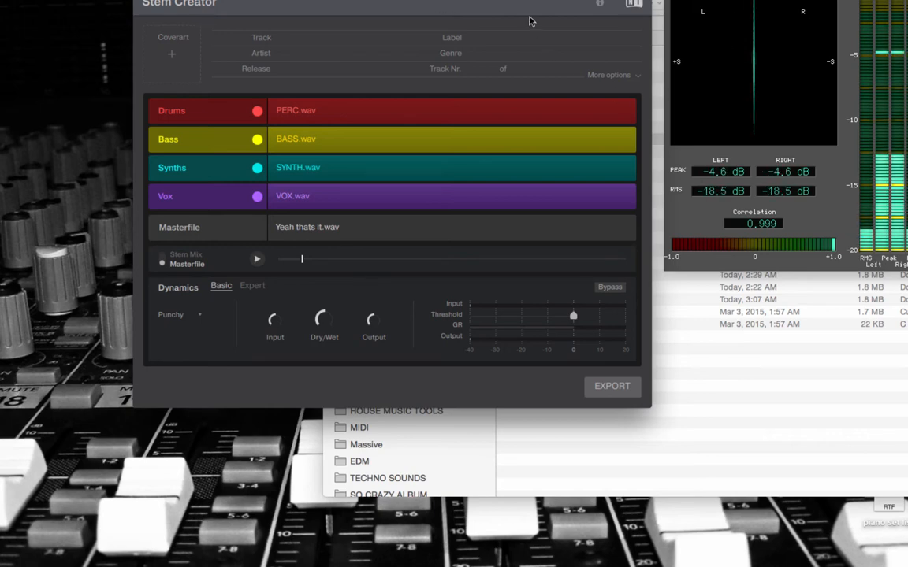
pyautogui.moveTo(513, 6); pyautogui.dragTo(266, 5)
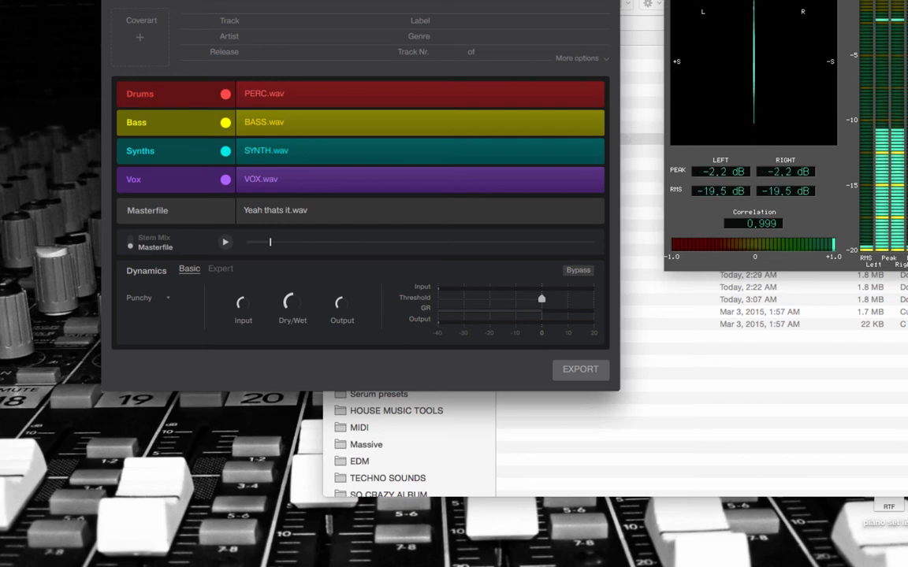
pyautogui.moveTo(753, 1); pyautogui.dragTo(781, 1)
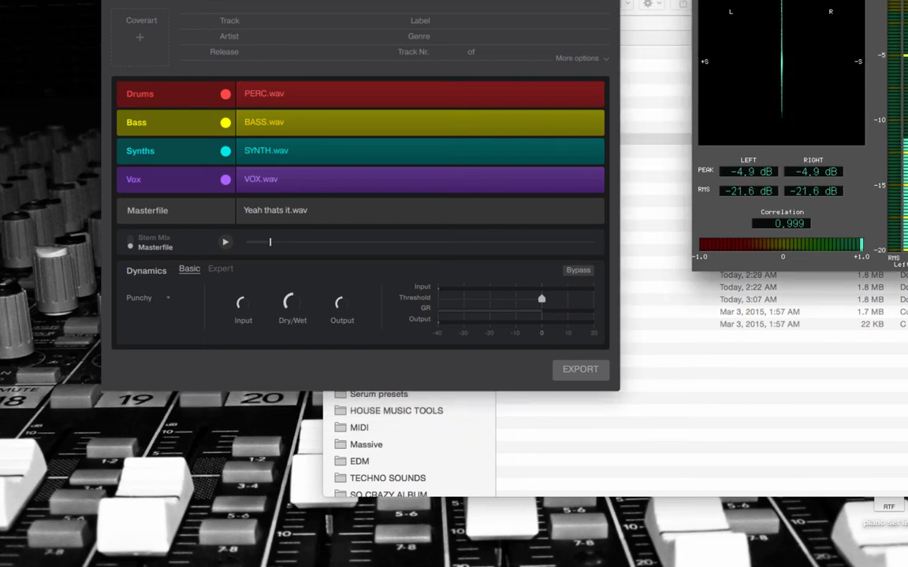
pyautogui.moveTo(417, 0); pyautogui.dragTo(405, 0)
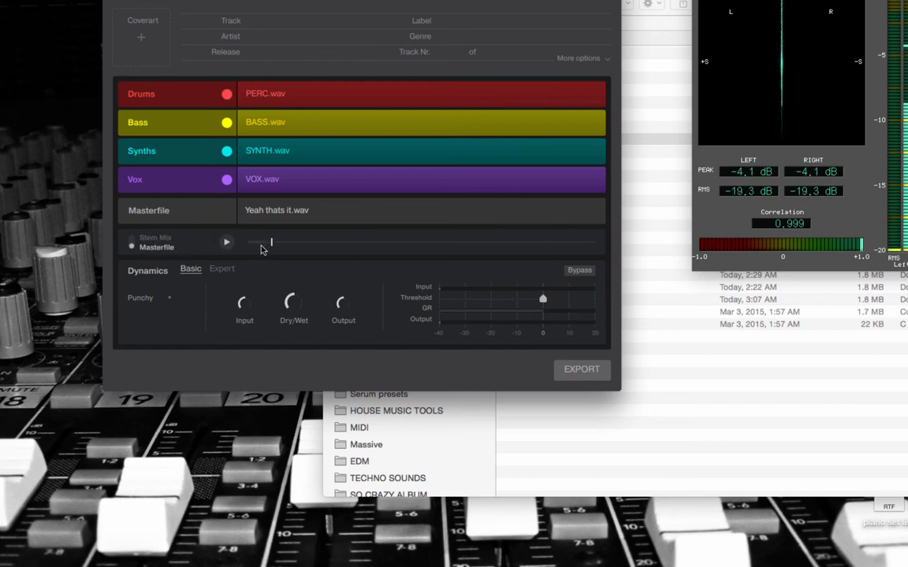
# Step: Play the track while alternating between Masterfile and Stem Mix to compare their levels on the meter, and pause playback
pyautogui.click(227, 242)
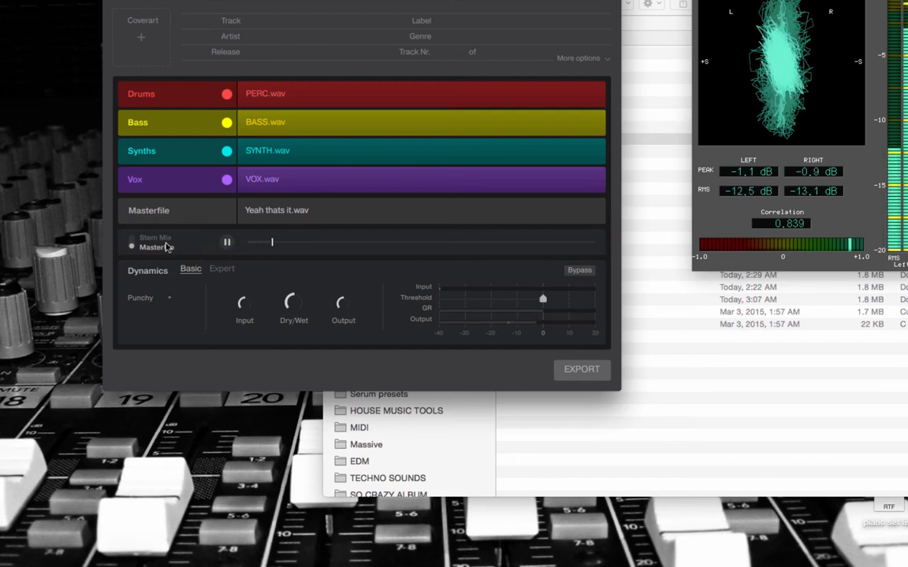
pyautogui.click(153, 242)
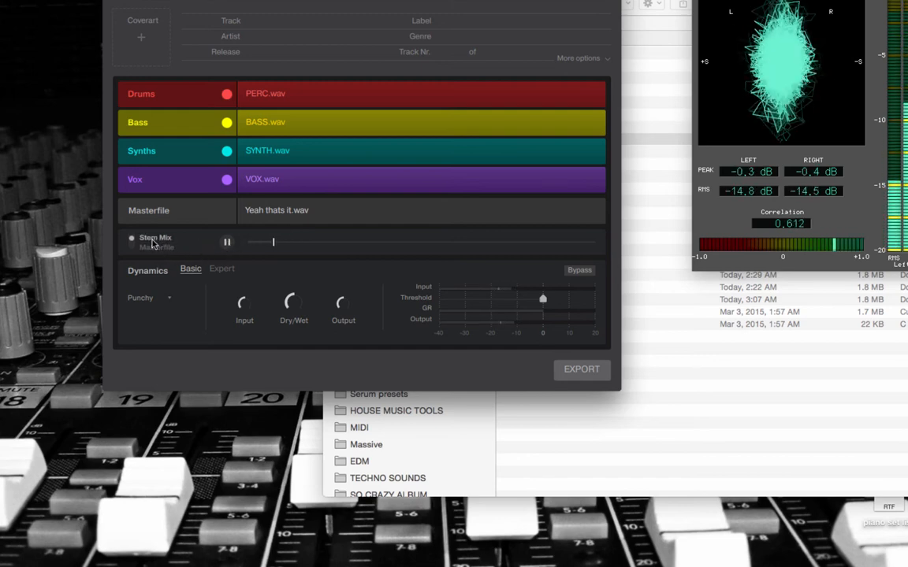
pyautogui.click(152, 248)
pyautogui.click(154, 246)
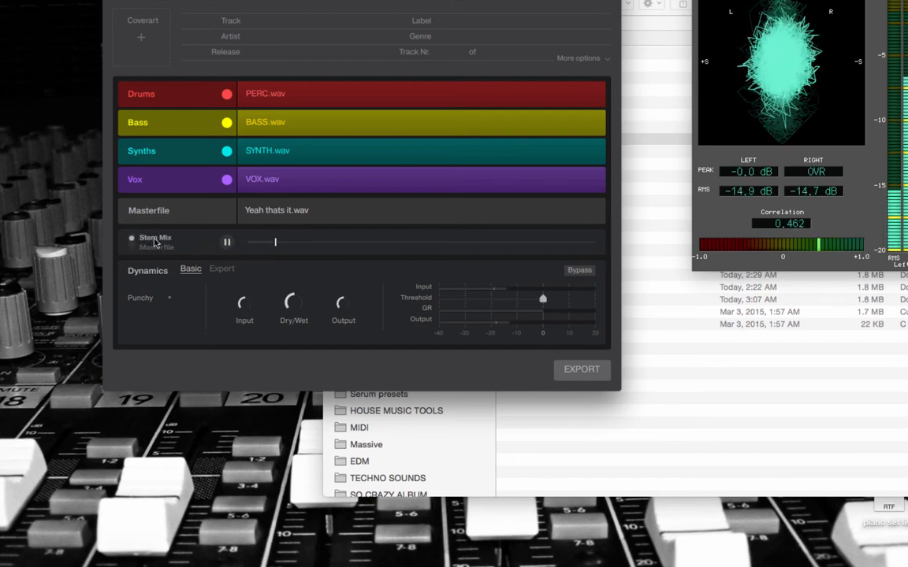
pyautogui.click(158, 245)
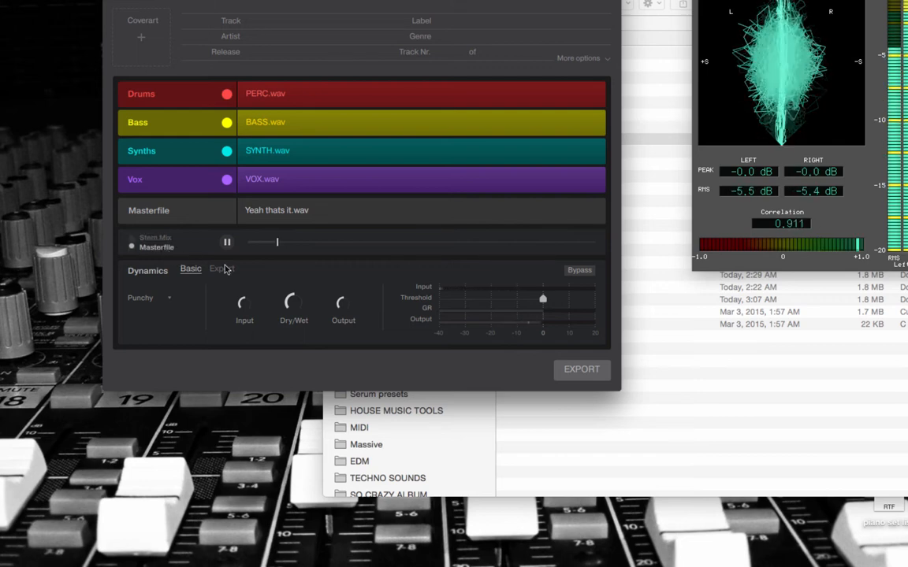
pyautogui.click(227, 242)
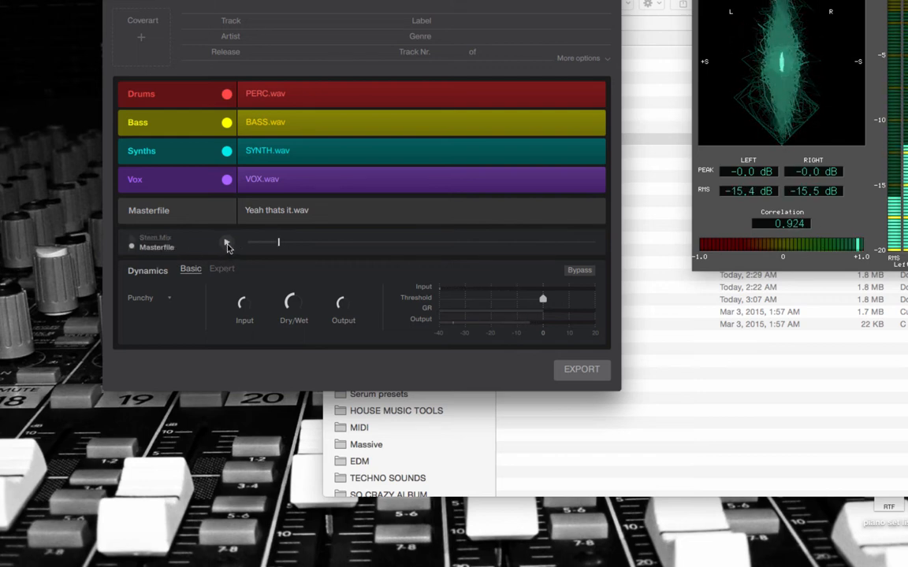
# Step: Show the expert dynamics settings and lower the compressor threshold to about -10 dB while the Stem Mix plays
pyautogui.click(228, 270)
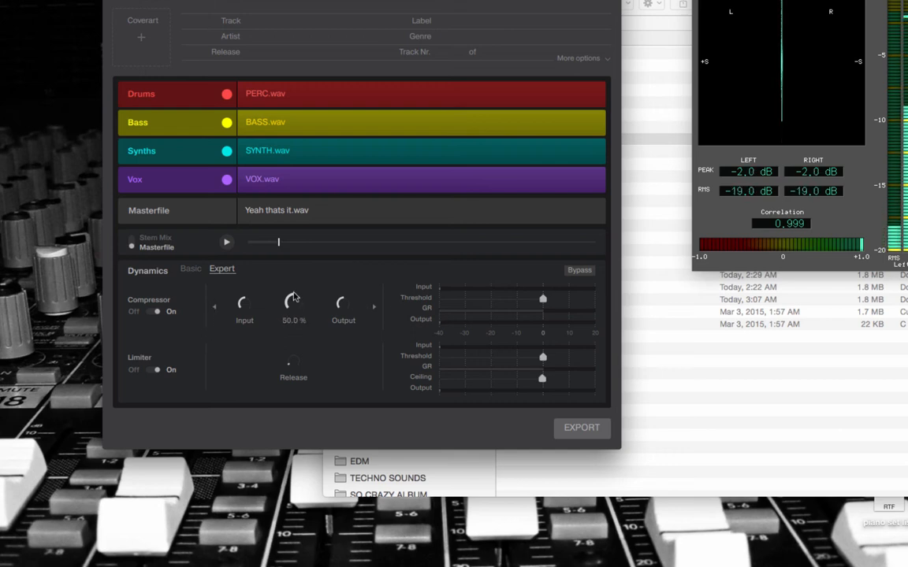
pyautogui.moveTo(290, 369)
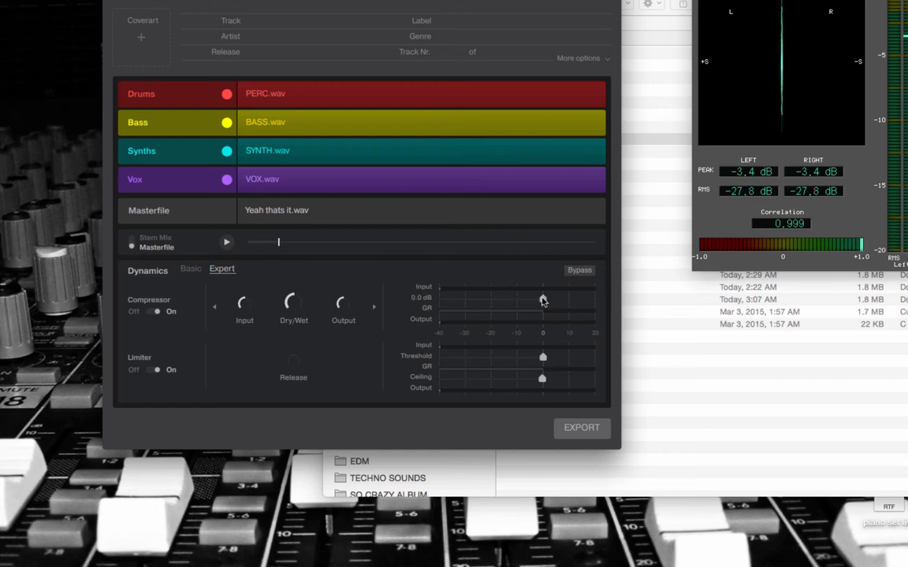
pyautogui.moveTo(547, 303)
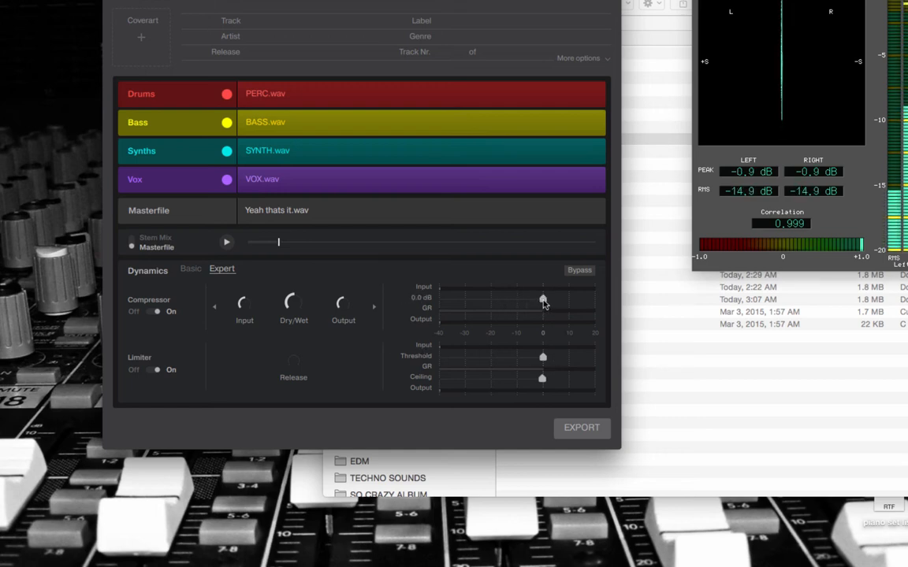
pyautogui.click(228, 241)
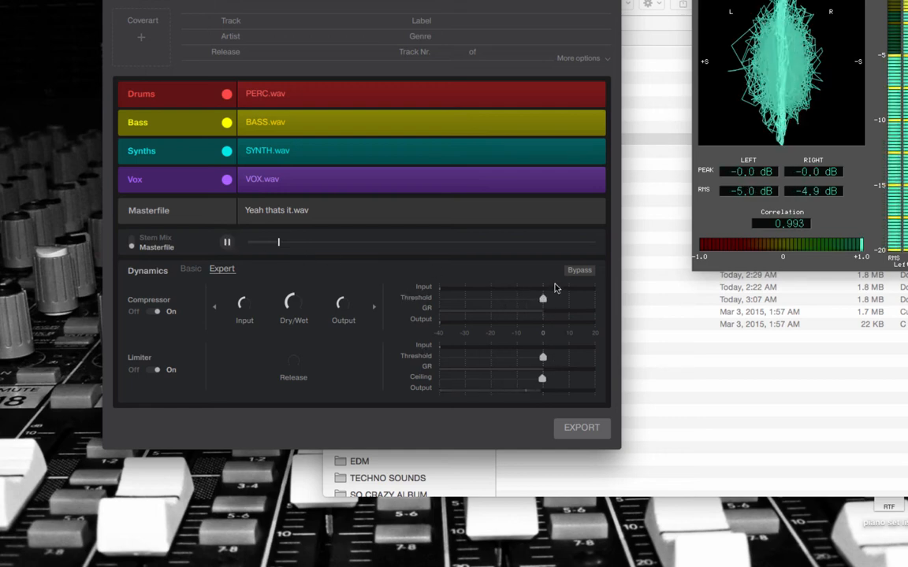
pyautogui.moveTo(542, 304); pyautogui.dragTo(465, 306)
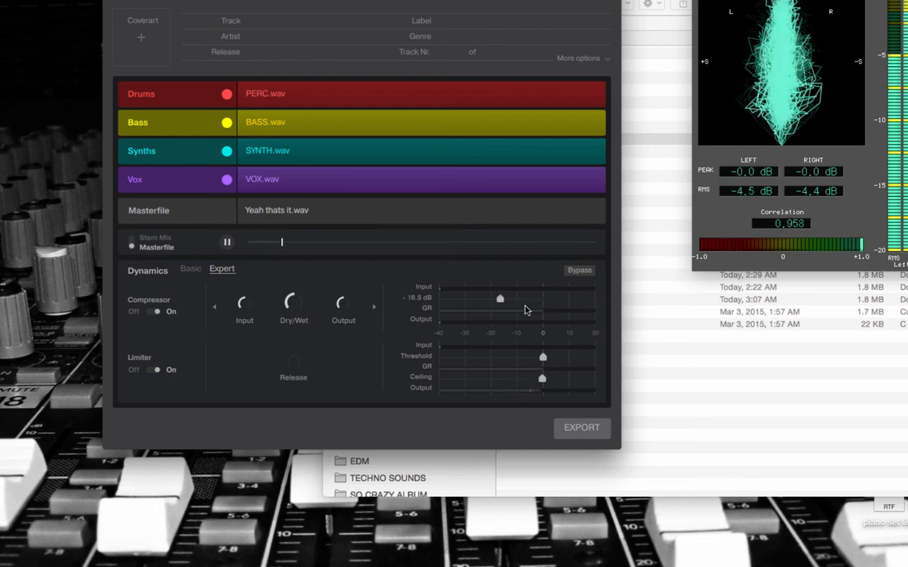
pyautogui.click(152, 238)
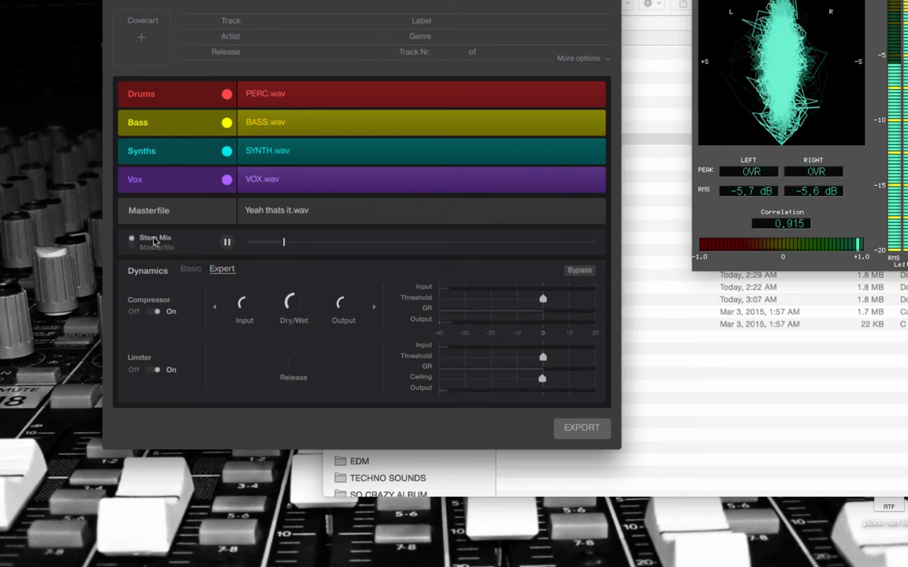
pyautogui.moveTo(539, 301); pyautogui.dragTo(527, 307)
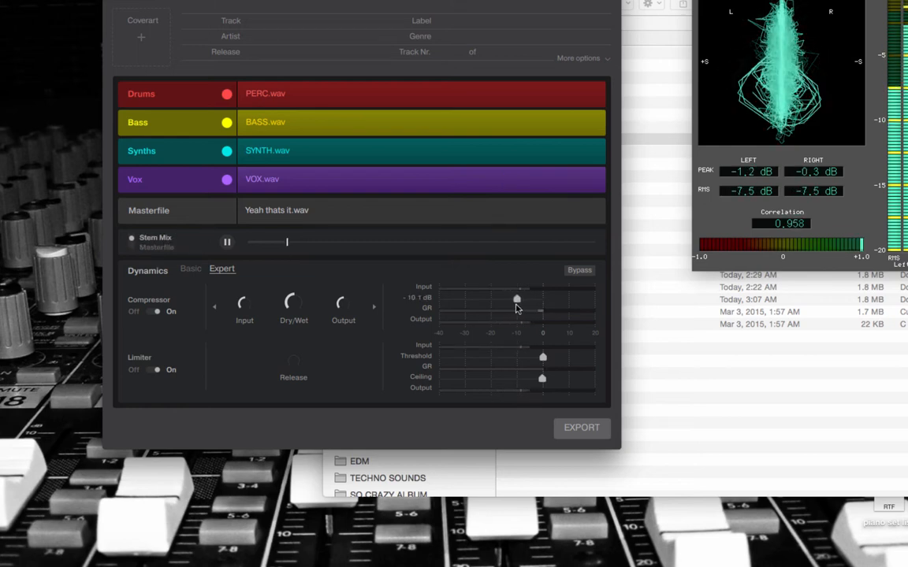
pyautogui.moveTo(516, 308); pyautogui.dragTo(515, 307)
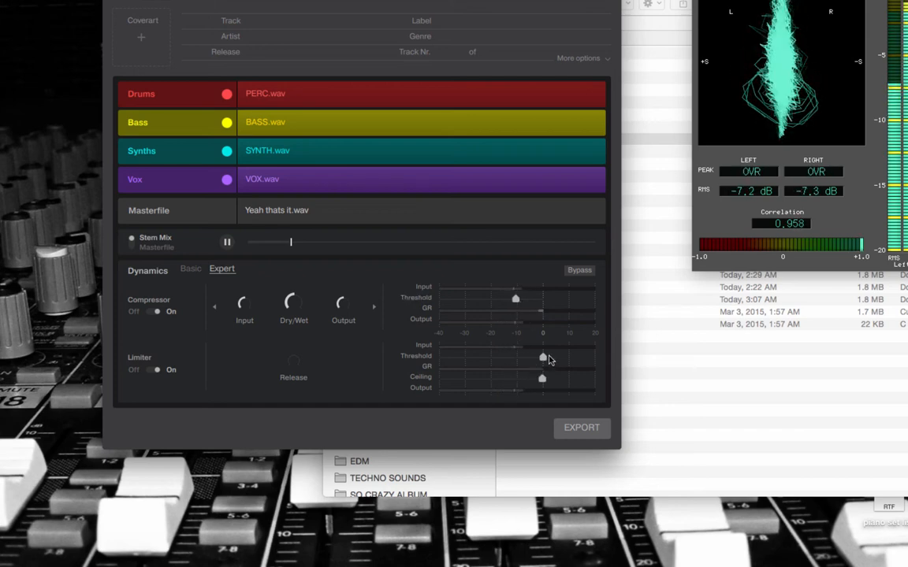
# Step: Lower the limiter threshold to about -3 dB and compare the Stem Mix with the Masterfile on the level meter
pyautogui.moveTo(543, 361); pyautogui.dragTo(528, 363)
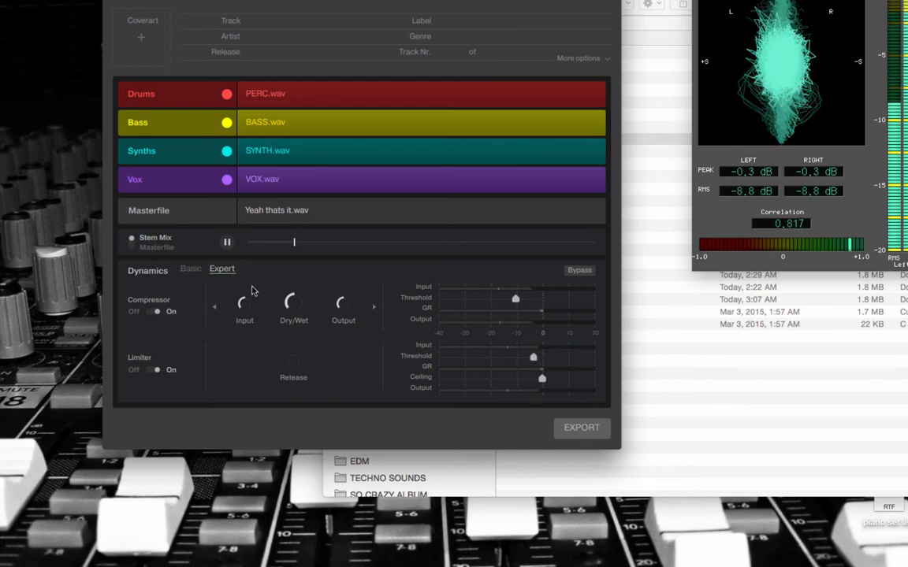
pyautogui.click(157, 248)
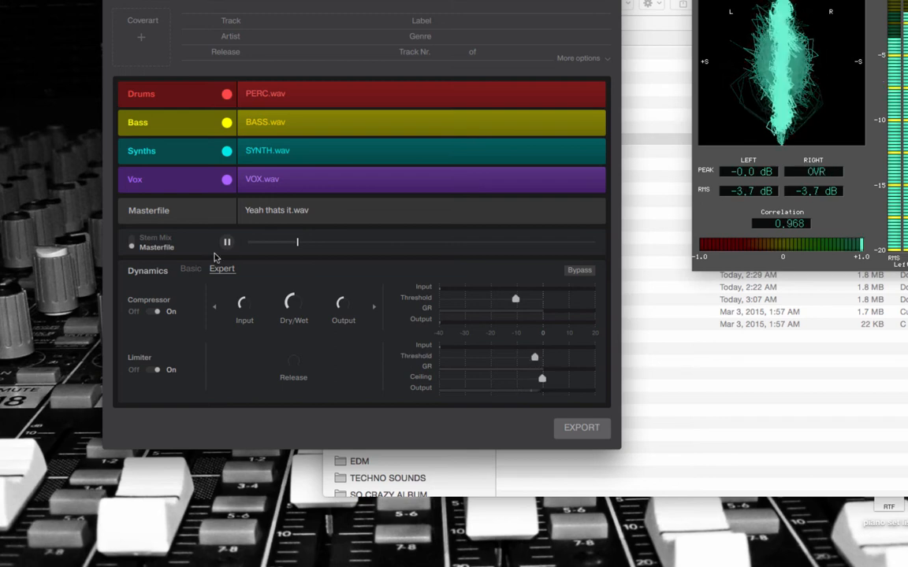
pyautogui.click(162, 243)
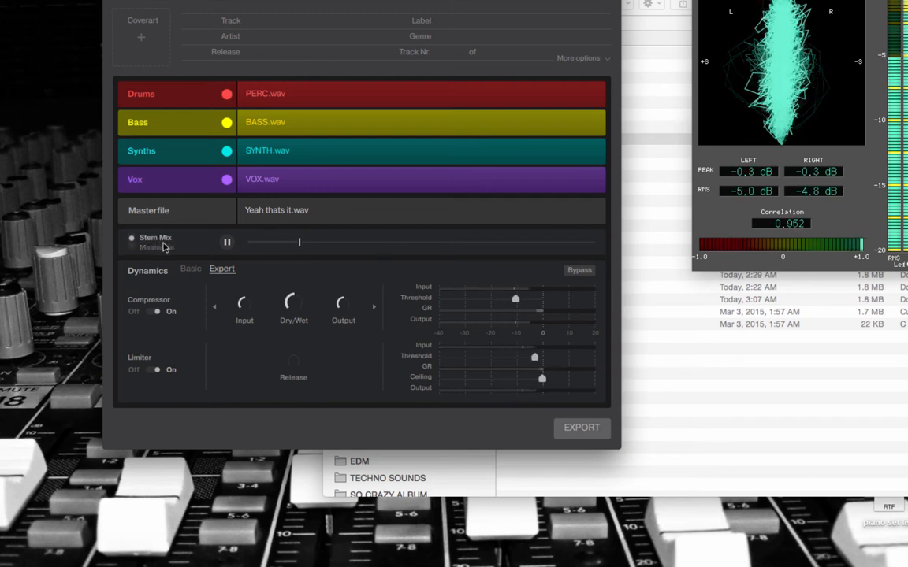
pyautogui.click(163, 247)
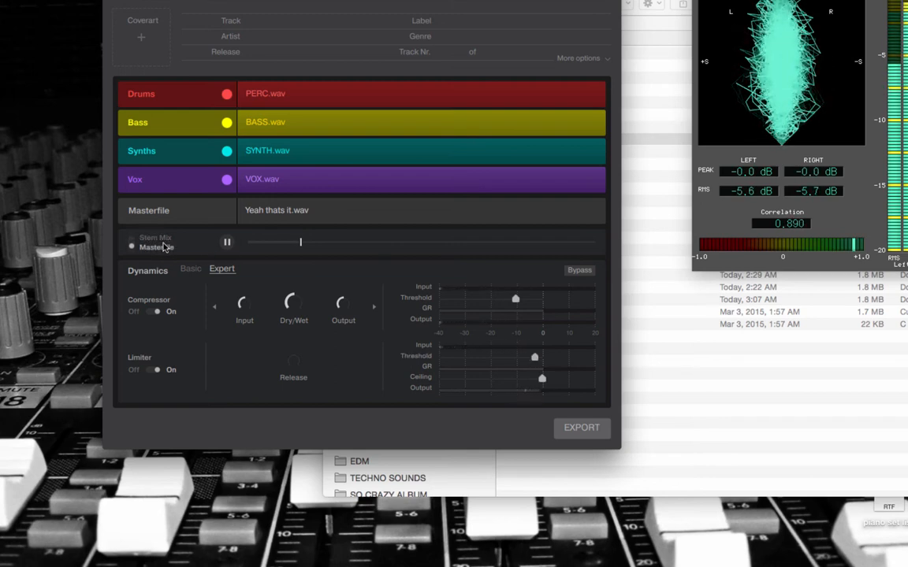
pyautogui.click(164, 248)
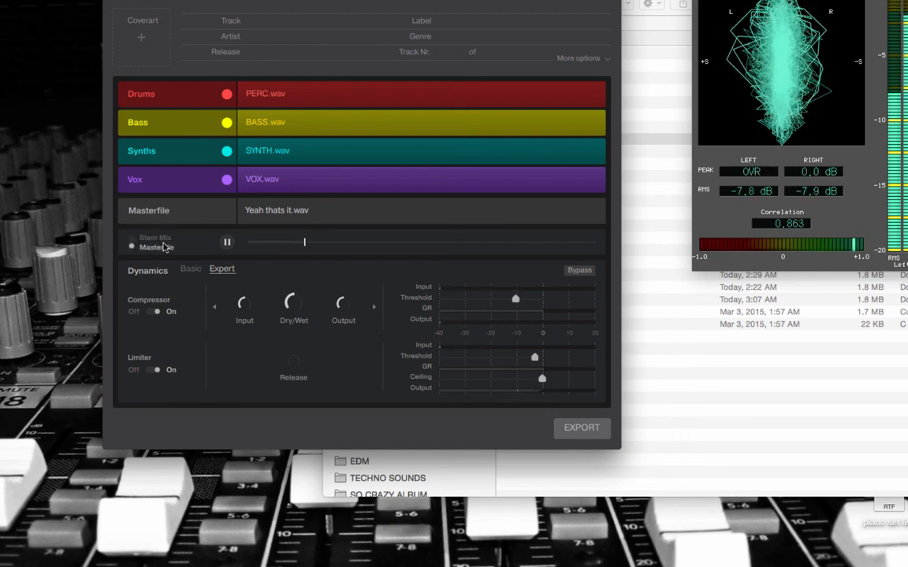
pyautogui.click(164, 248)
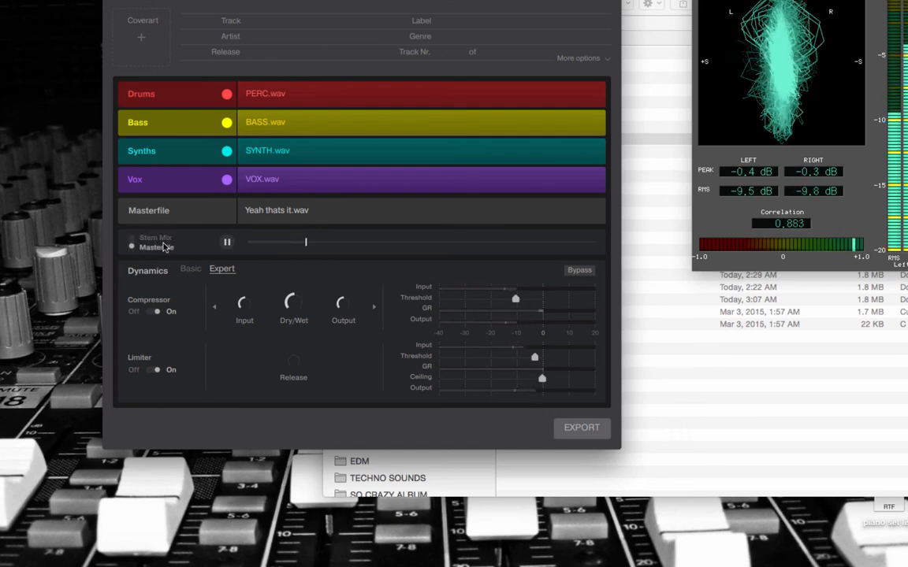
pyautogui.click(164, 248)
# Step: Fine-tune the limiter threshold to about -4 dB, recheck the Stem Mix against the Masterfile, and pause playback
pyautogui.moveTo(535, 363)
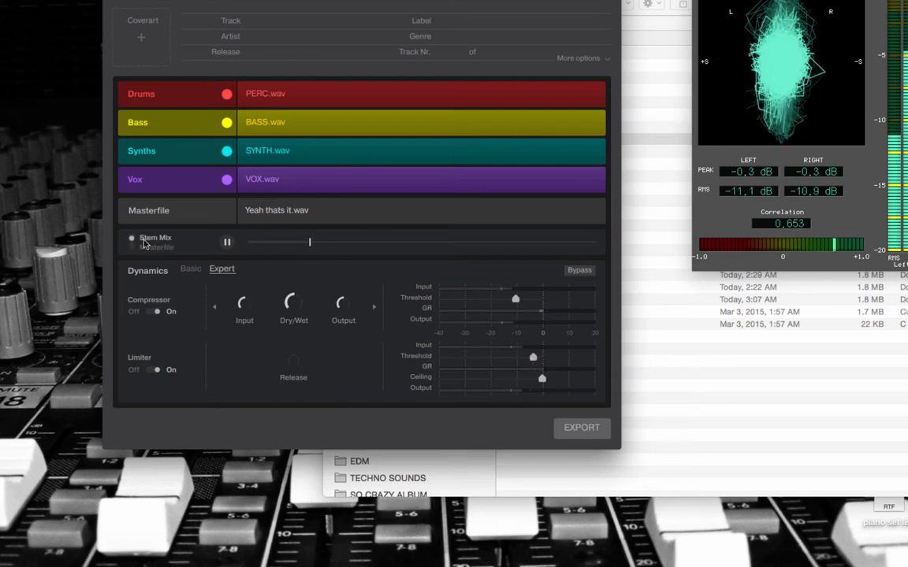
pyautogui.click(164, 247)
pyautogui.click(165, 248)
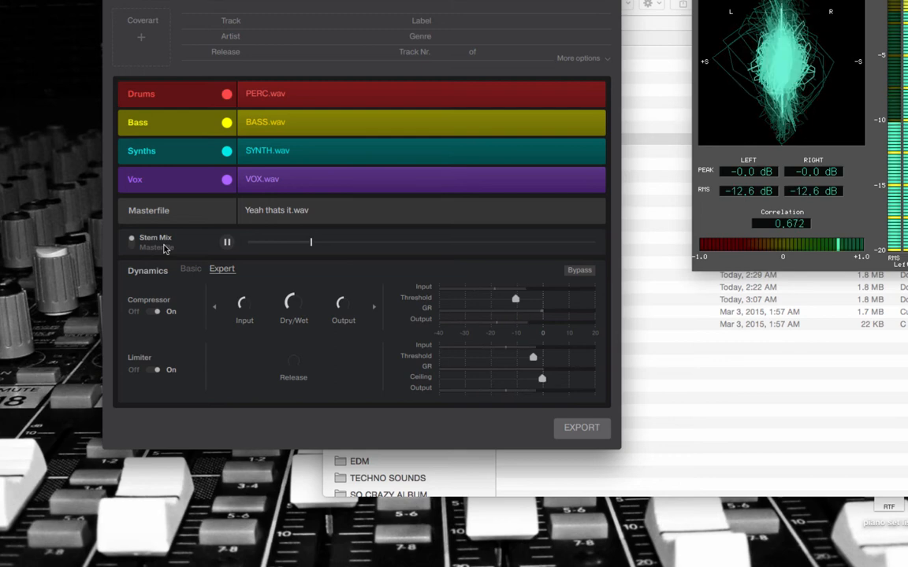
pyautogui.click(164, 248)
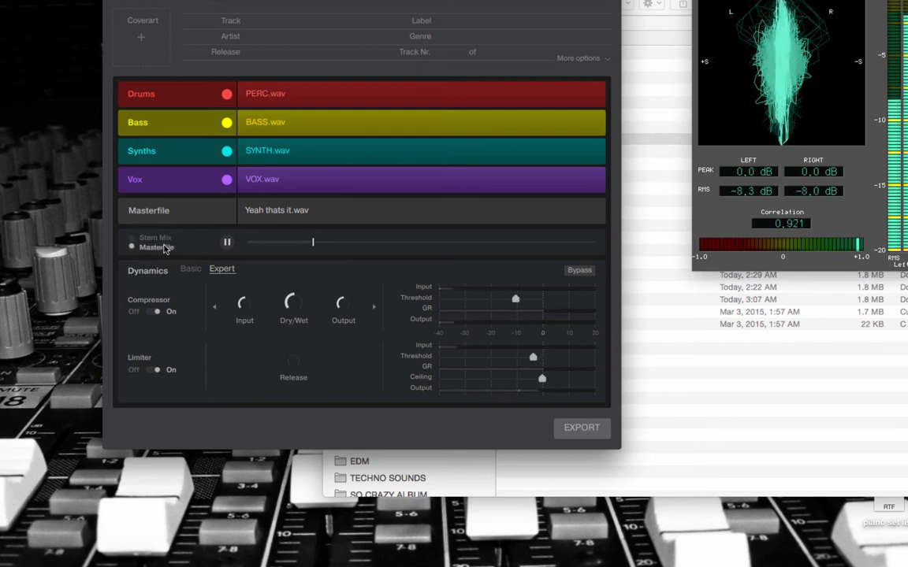
pyautogui.click(165, 248)
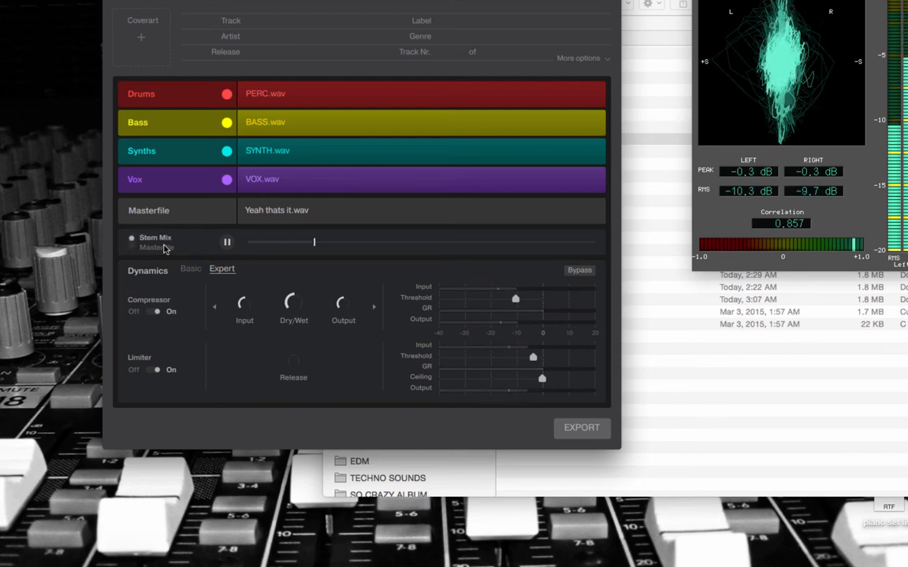
pyautogui.click(229, 243)
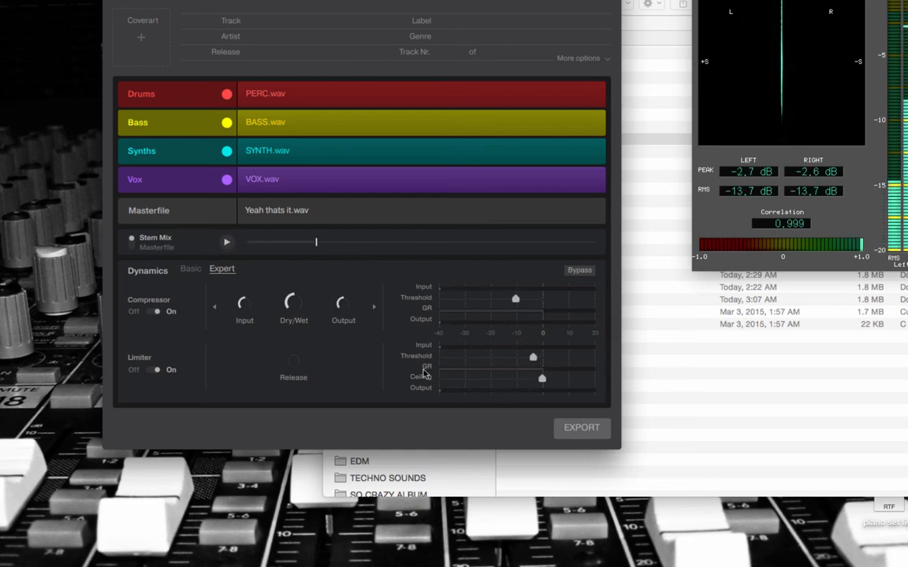
# Step: Shift the level meter window slightly aside and play the Stem Mix, skipping ahead to a further section of the track
pyautogui.moveTo(534, 362)
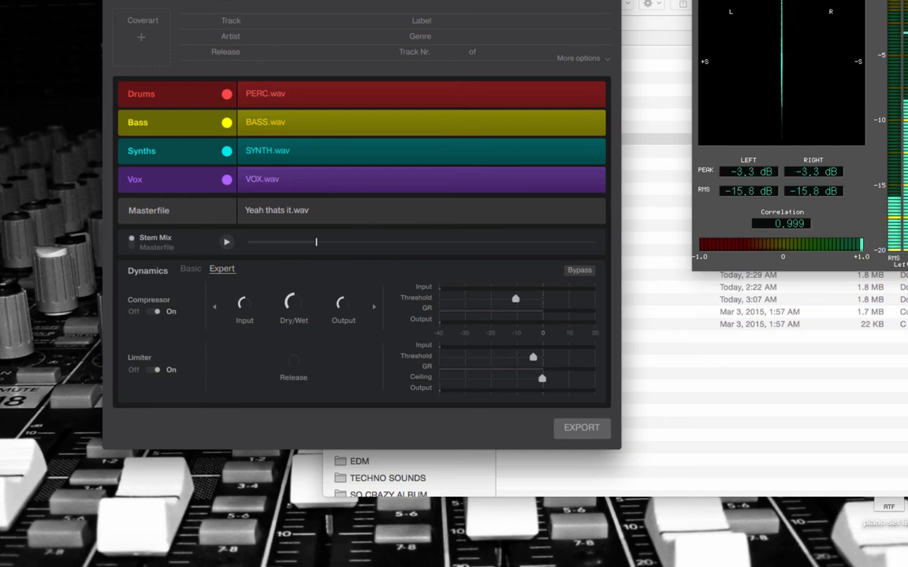
pyautogui.moveTo(897, 1); pyautogui.dragTo(905, 2)
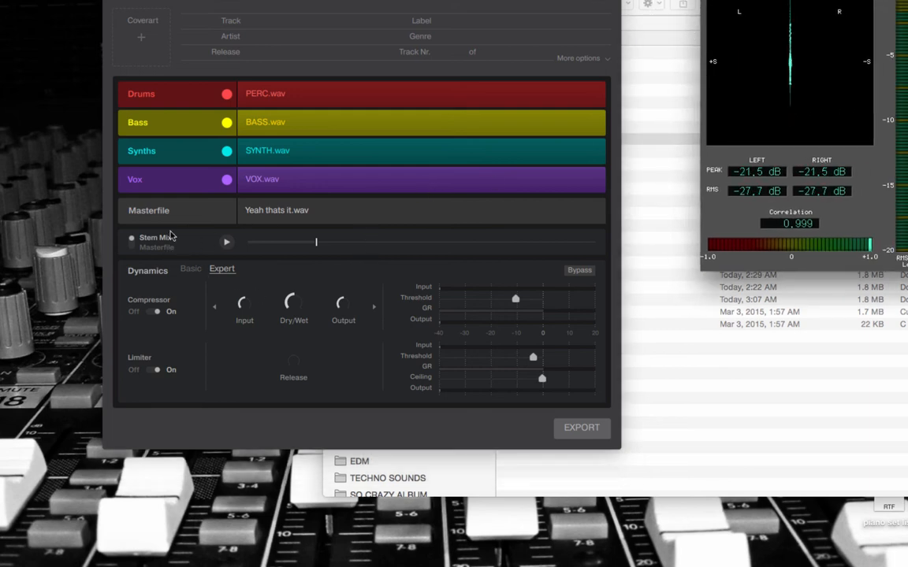
pyautogui.click(225, 244)
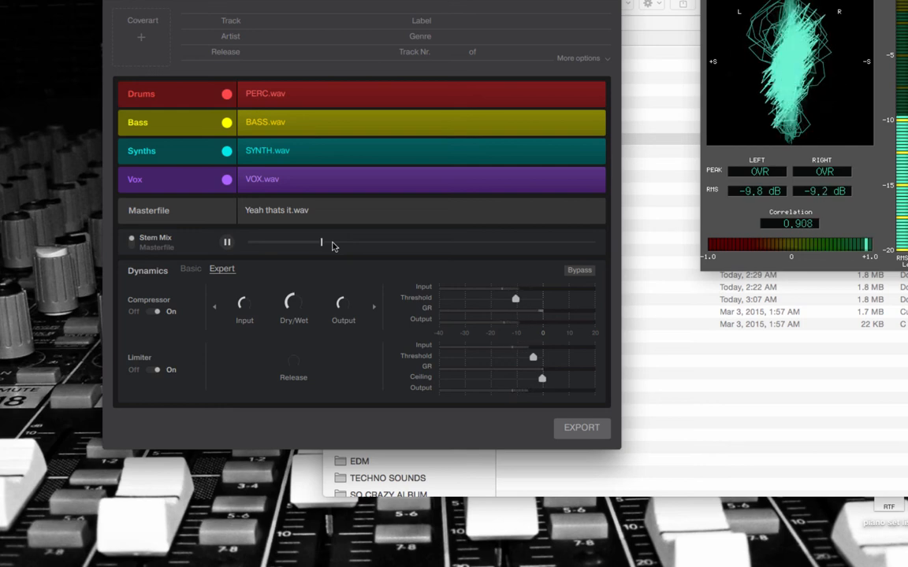
pyautogui.click(333, 243)
pyautogui.click(346, 243)
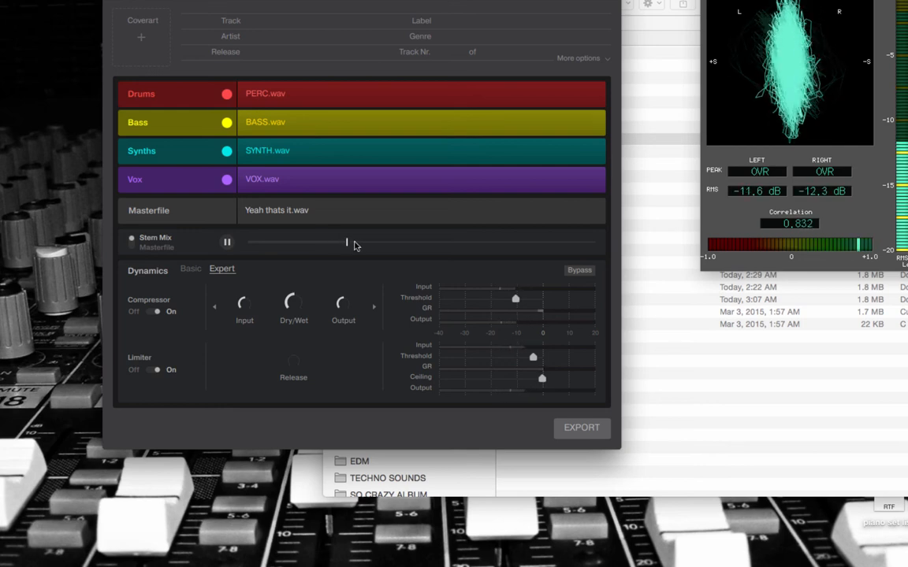
pyautogui.click(360, 244)
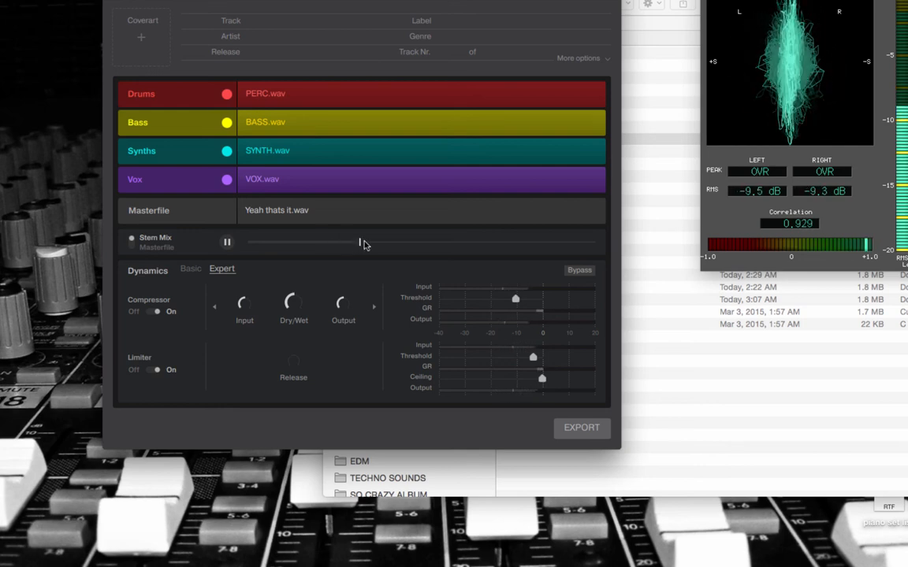
# Step: Alternate between Masterfile and Stem Mix in this section to compare their levels, and pause on Stem Mix
pyautogui.click(156, 248)
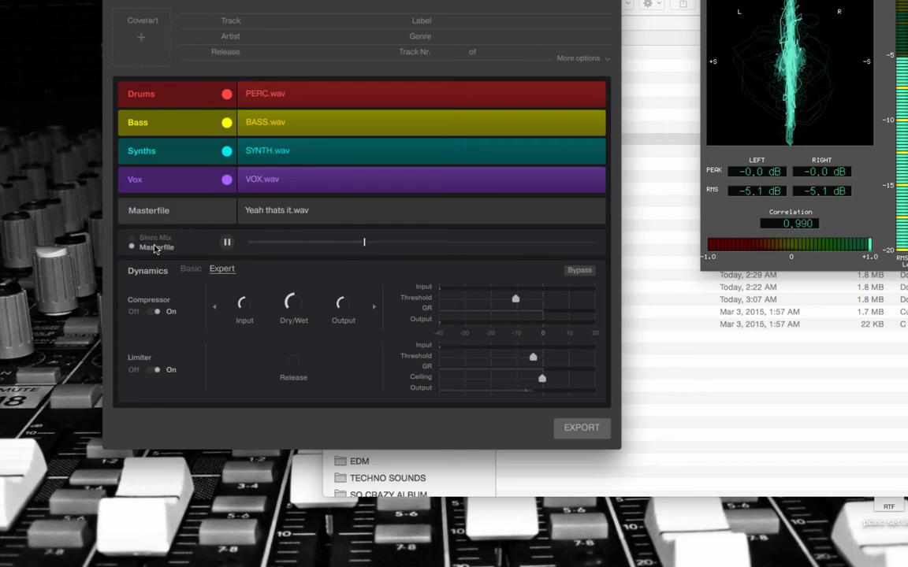
pyautogui.click(156, 247)
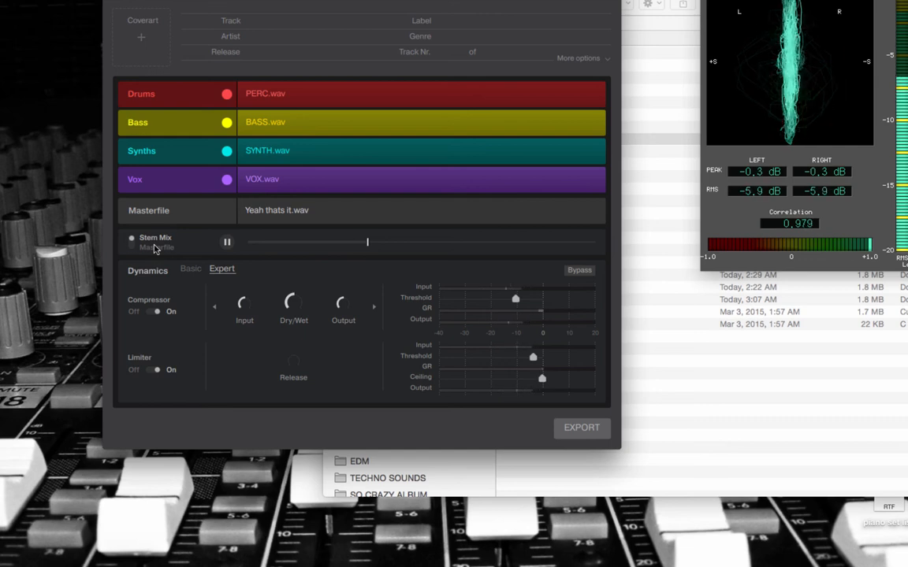
pyautogui.click(156, 248)
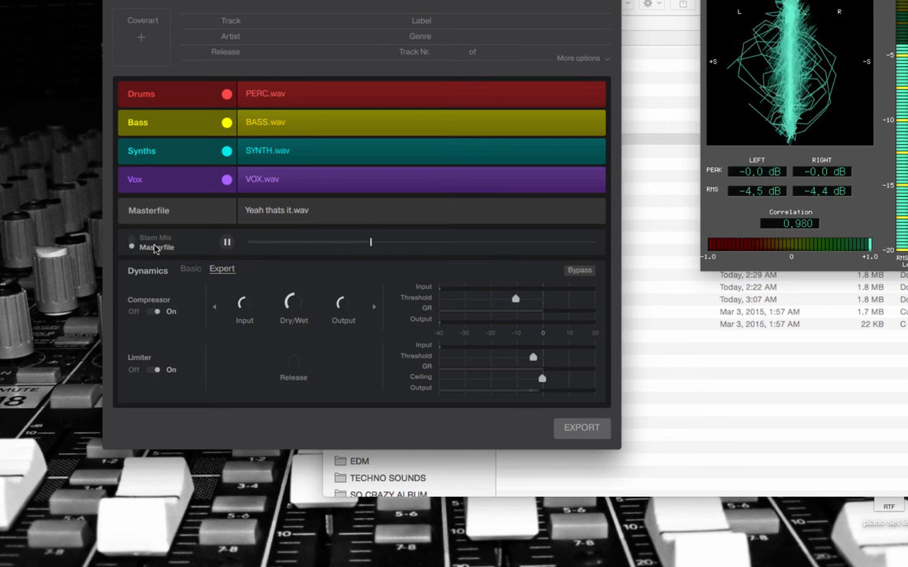
pyautogui.click(155, 248)
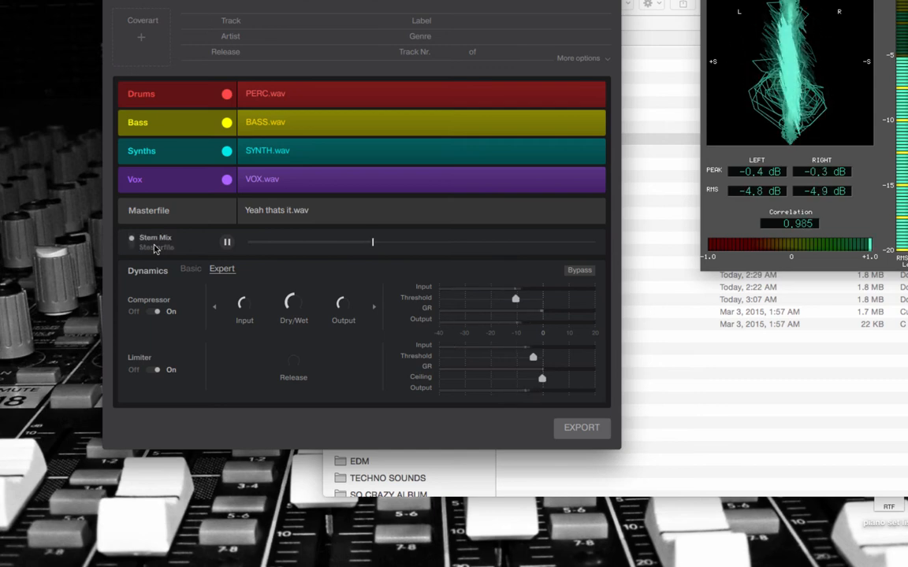
pyautogui.click(155, 247)
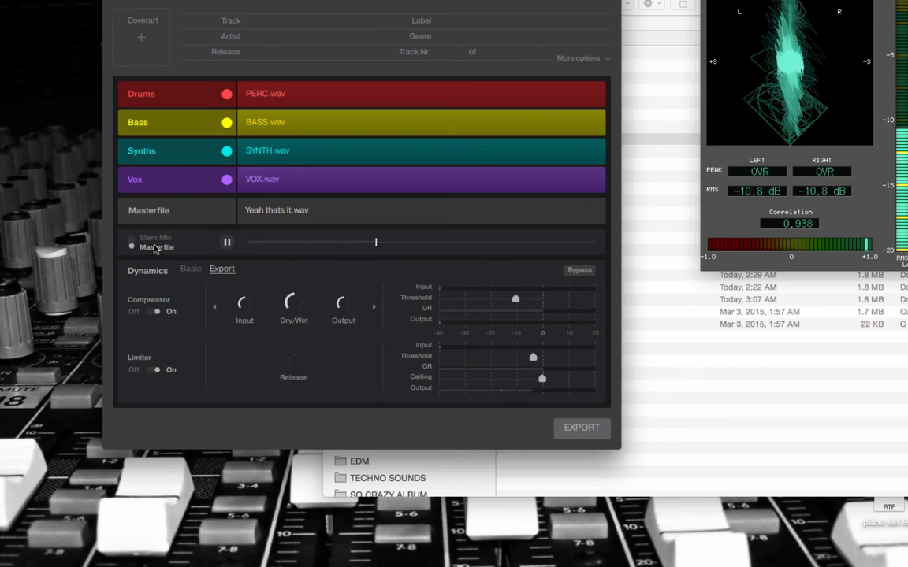
pyautogui.click(156, 249)
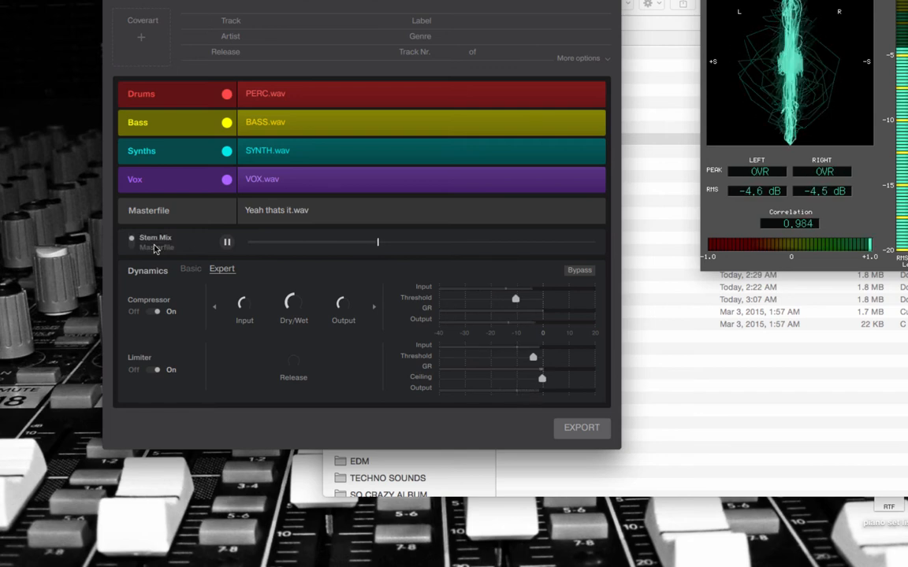
pyautogui.click(226, 245)
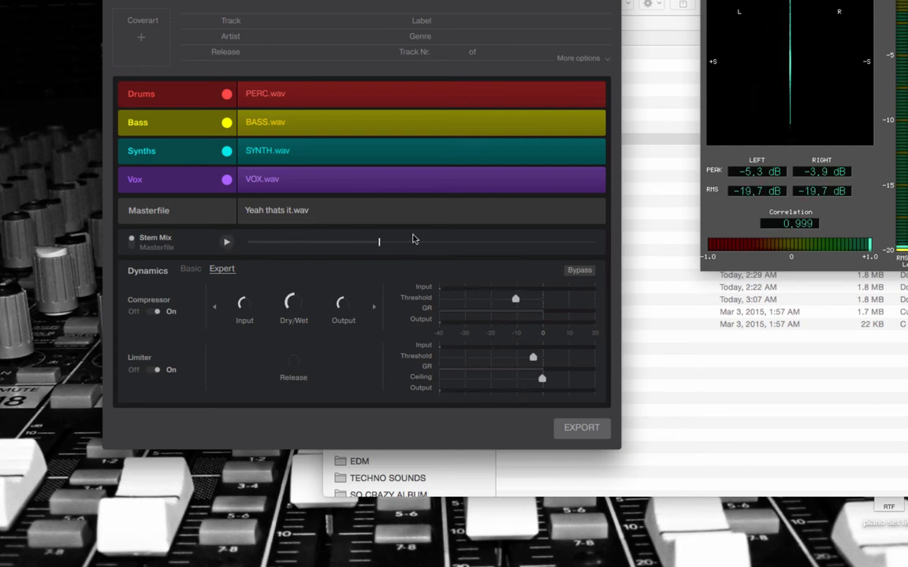
# Step: Review the additional metadata fields such as Remixer, Catalog Nr. and ISRC Code, collapse them, and look over the loaded stem and Masterfile slots
pyautogui.moveTo(334, 211)
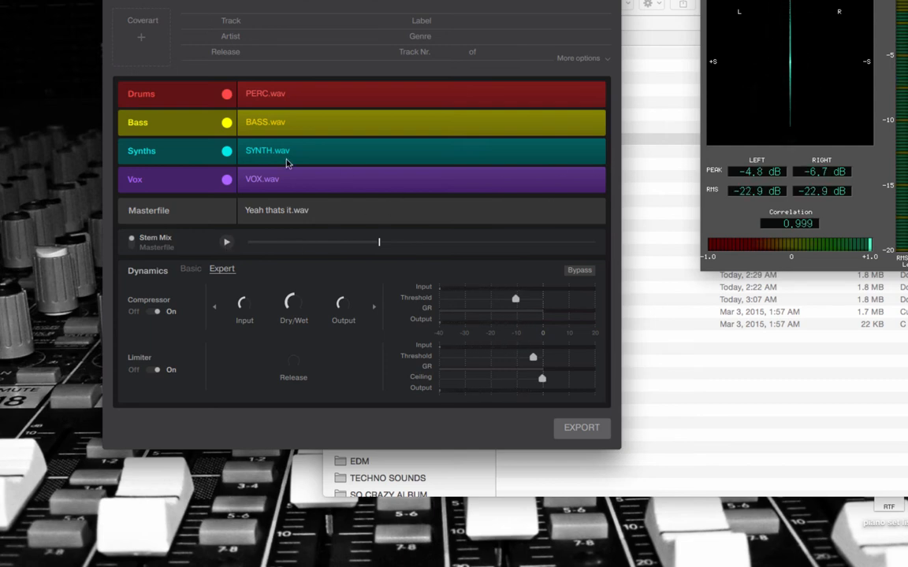
pyautogui.moveTo(307, 161)
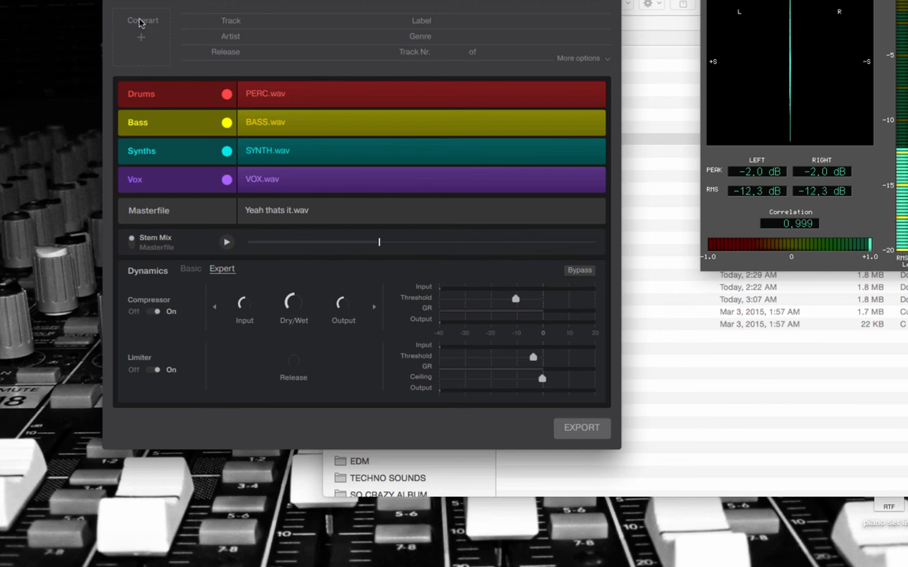
pyautogui.click(580, 59)
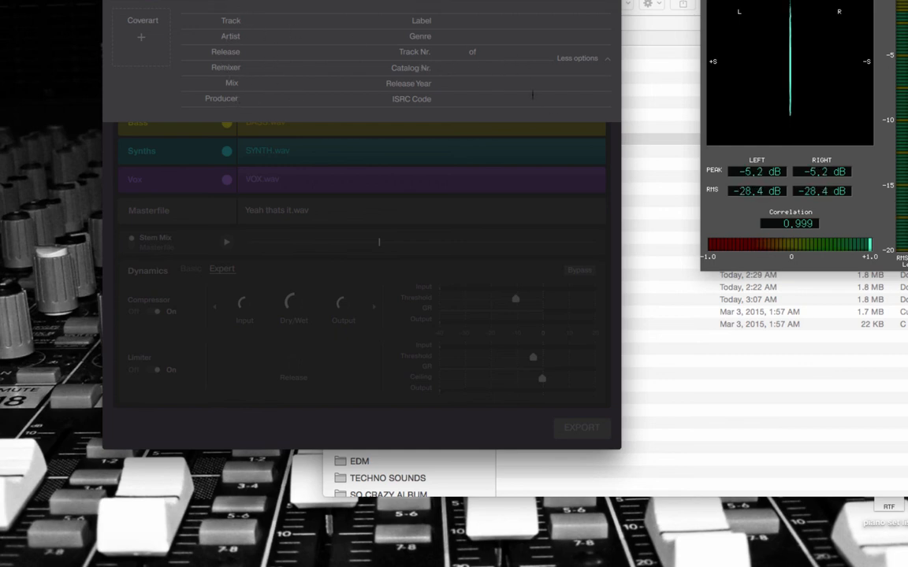
pyautogui.click(575, 60)
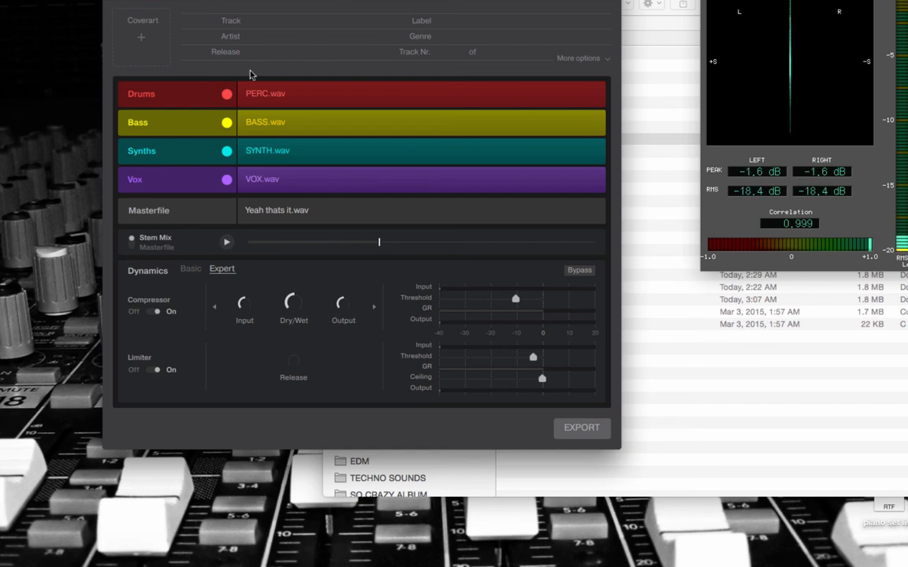
pyautogui.moveTo(319, 95)
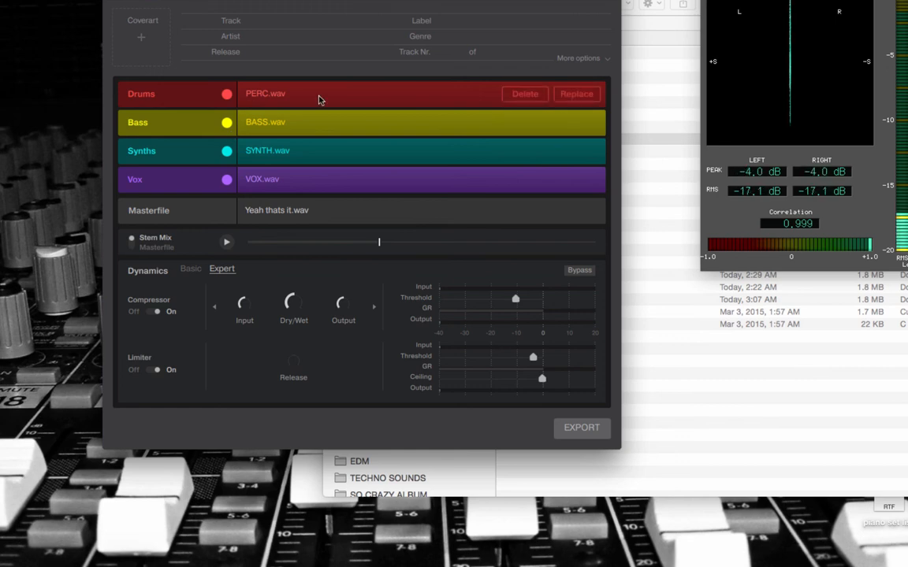
pyautogui.moveTo(341, 172)
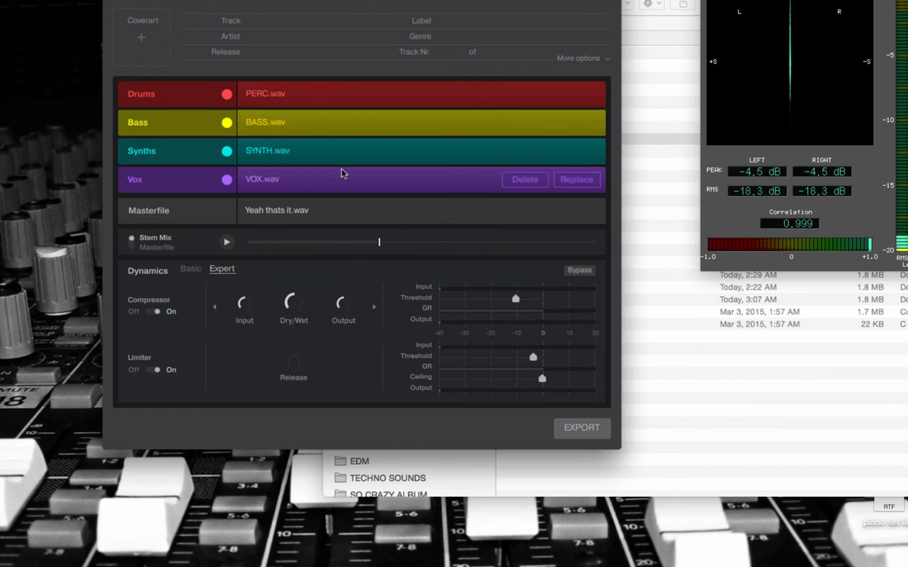
pyautogui.moveTo(254, 218)
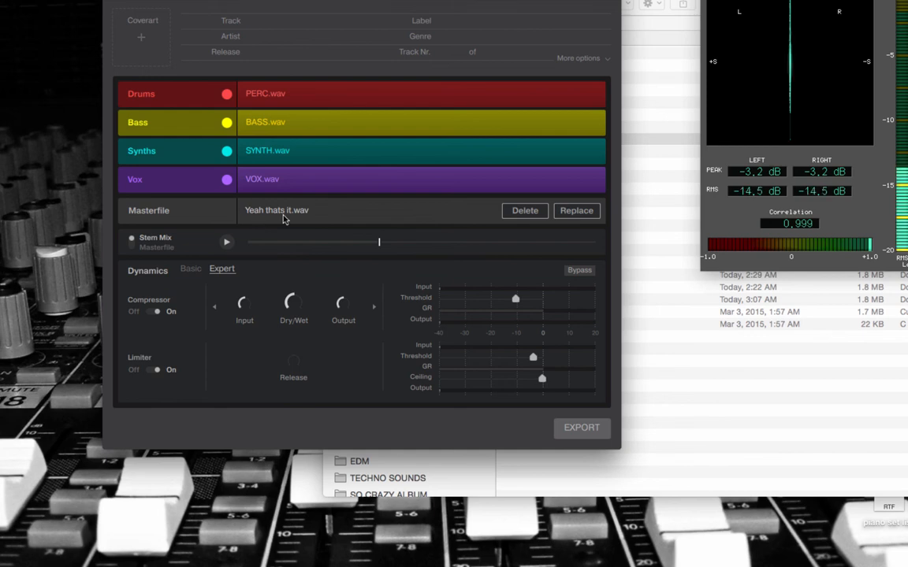